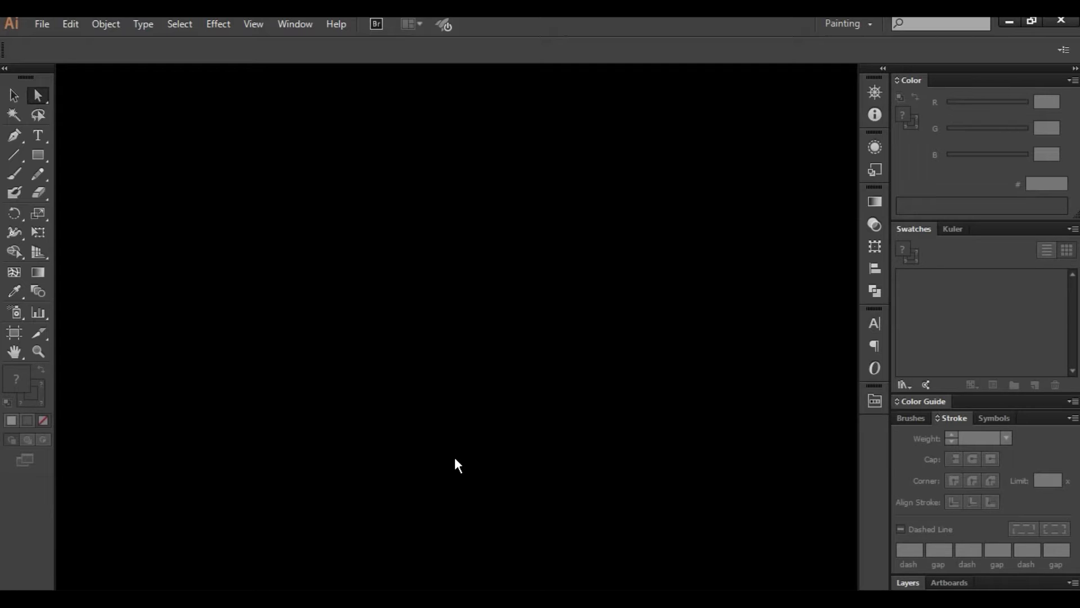
- Open the File menu to begin a new Illustrator document
{"action": "left_click", "coordinate": [54, 29]}
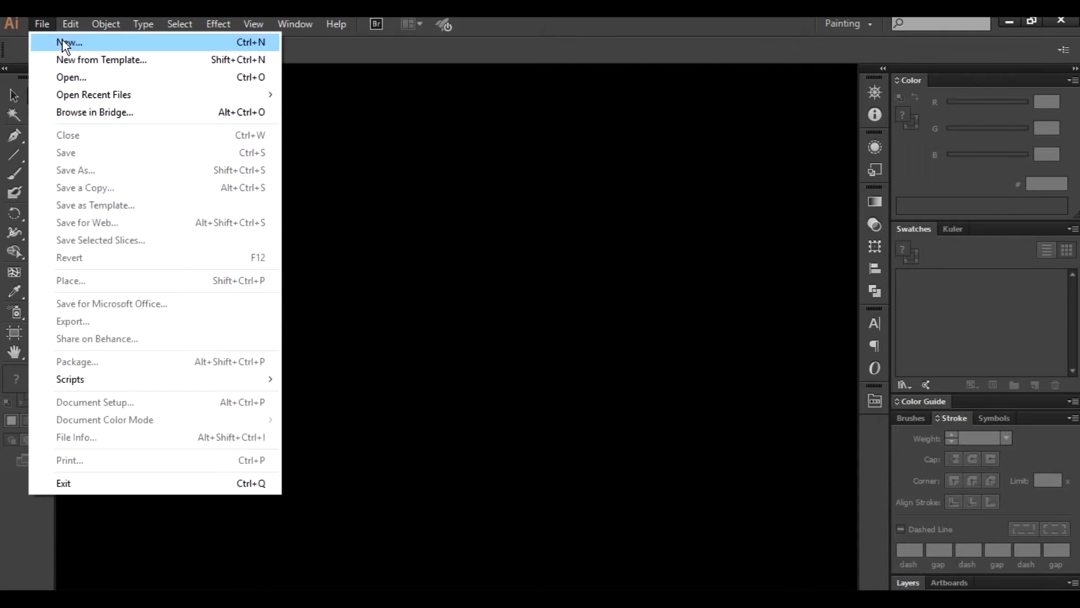
- Create a new 100 × 100 px RGB document
{"action": "left_click", "coordinate": [467, 294]}
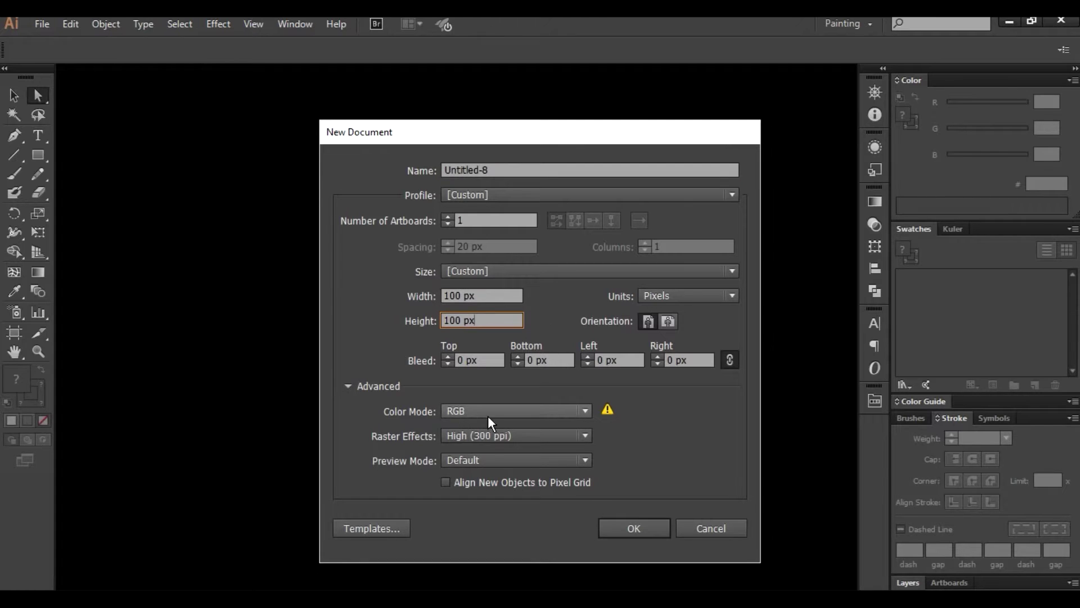
{"action": "left_click", "coordinate": [652, 527]}
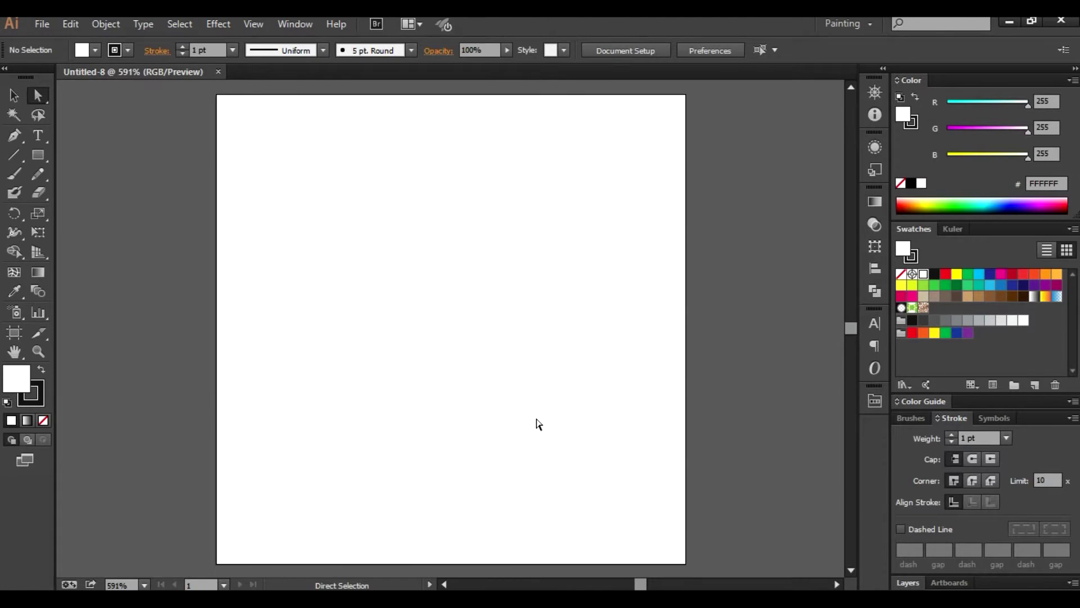
- Draw the thick black arched top bun with the Pen tool and no fill
{"action": "left_click", "coordinate": [14, 136]}
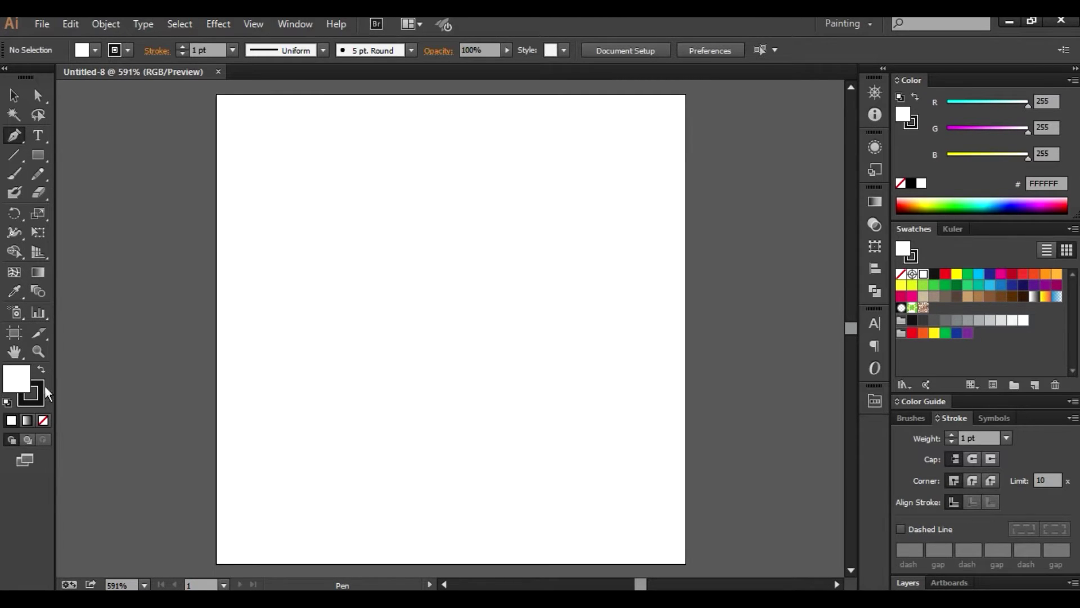
{"action": "left_click", "coordinate": [47, 421]}
{"action": "key", "text": "ctrl+plus"}
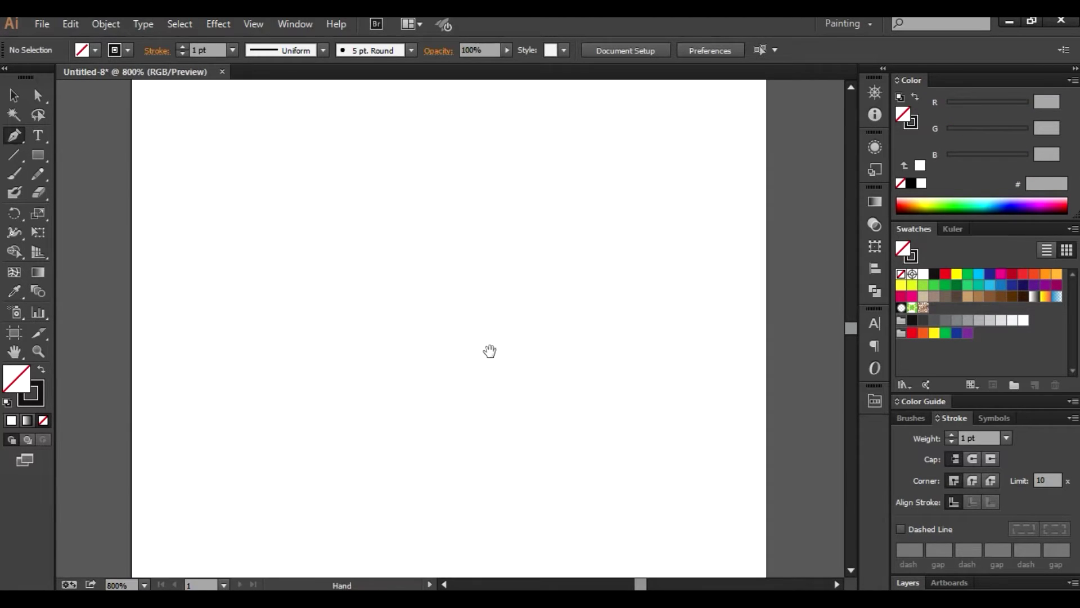
{"action": "left_click_drag", "start_coordinate": [426, 356], "coordinate": [421, 376]}
{"action": "left_click", "coordinate": [411, 299]}
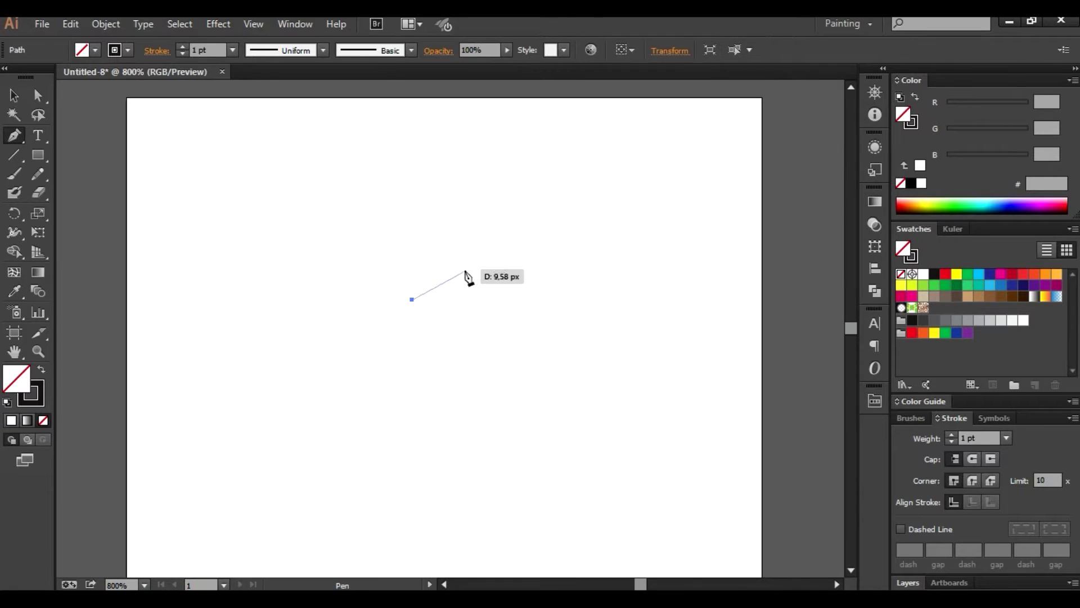
{"action": "left_click_drag", "start_coordinate": [476, 266], "coordinate": [476, 266]}
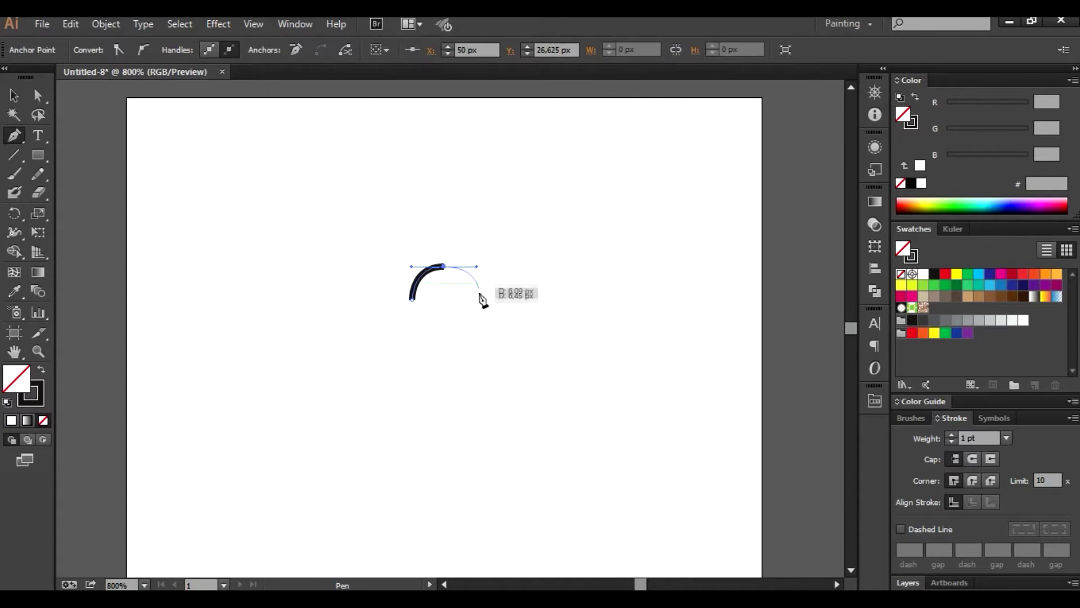
{"action": "left_click", "coordinate": [472, 300]}
{"action": "key", "text": "ctrl+z"}
{"action": "key", "text": "ctrl+z"}
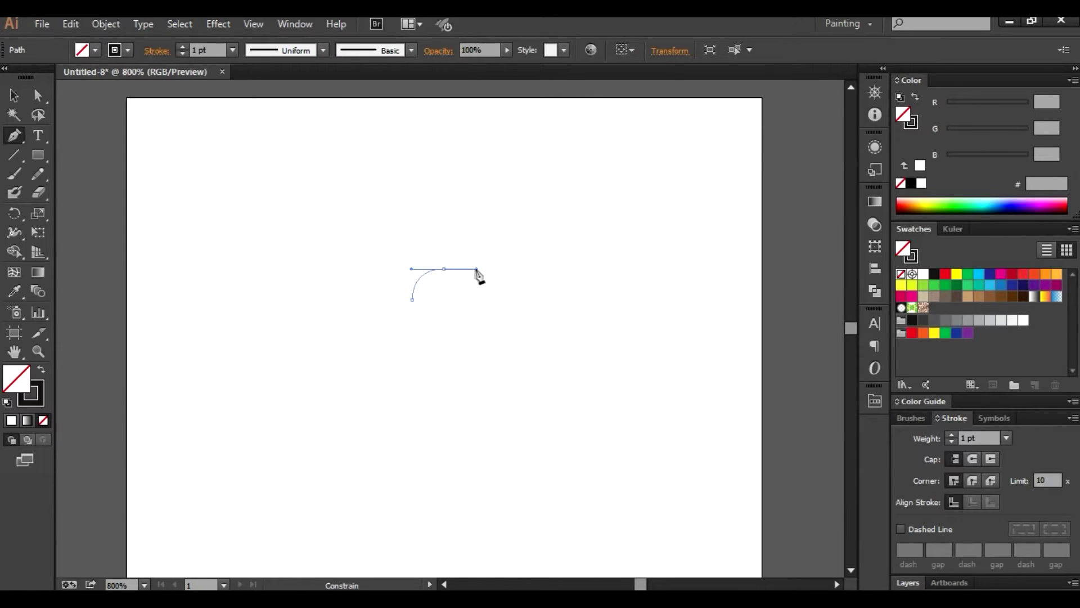
{"action": "left_click_drag", "start_coordinate": [477, 269], "coordinate": [477, 270]}
{"action": "left_click", "coordinate": [474, 300]}
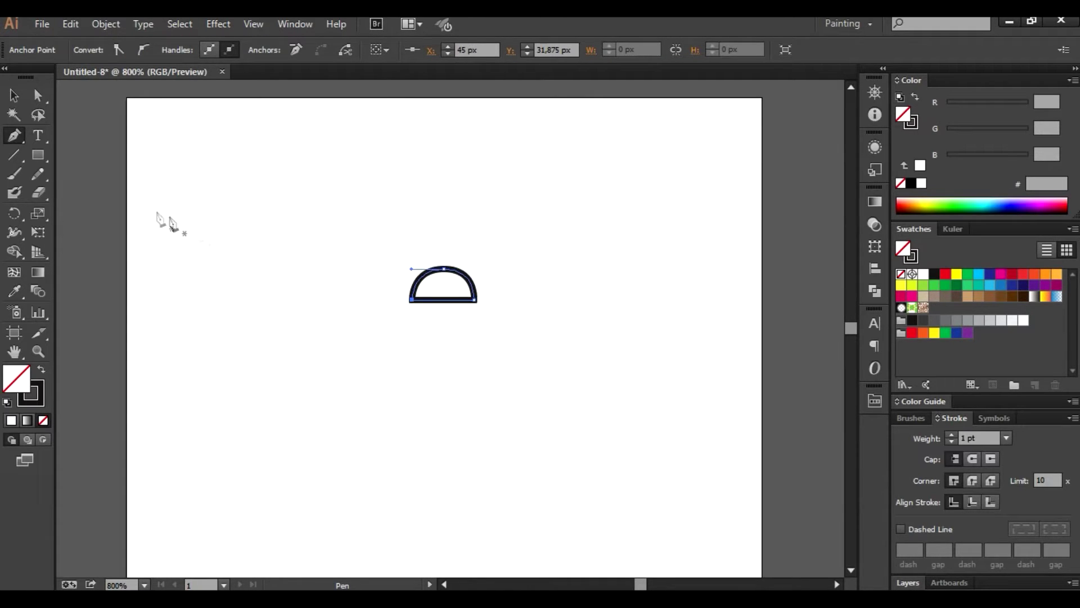
{"action": "left_click", "coordinate": [194, 186]}
- Draw a straight horizontal bar beneath the arch
{"action": "key", "text": "ctrl+plus"}
{"action": "key", "text": "ctrl+plus"}
{"action": "key", "text": "ctrl+plus"}
{"action": "left_click", "coordinate": [15, 139]}
{"action": "left_click", "coordinate": [297, 277]}
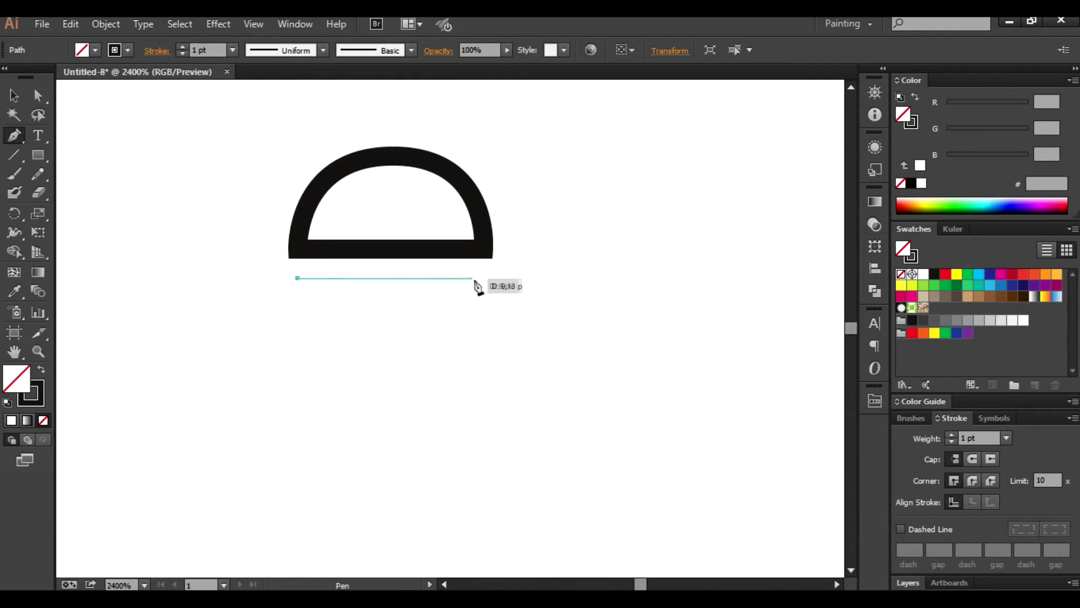
{"action": "left_click", "coordinate": [483, 278]}
{"action": "left_click", "coordinate": [10, 98]}
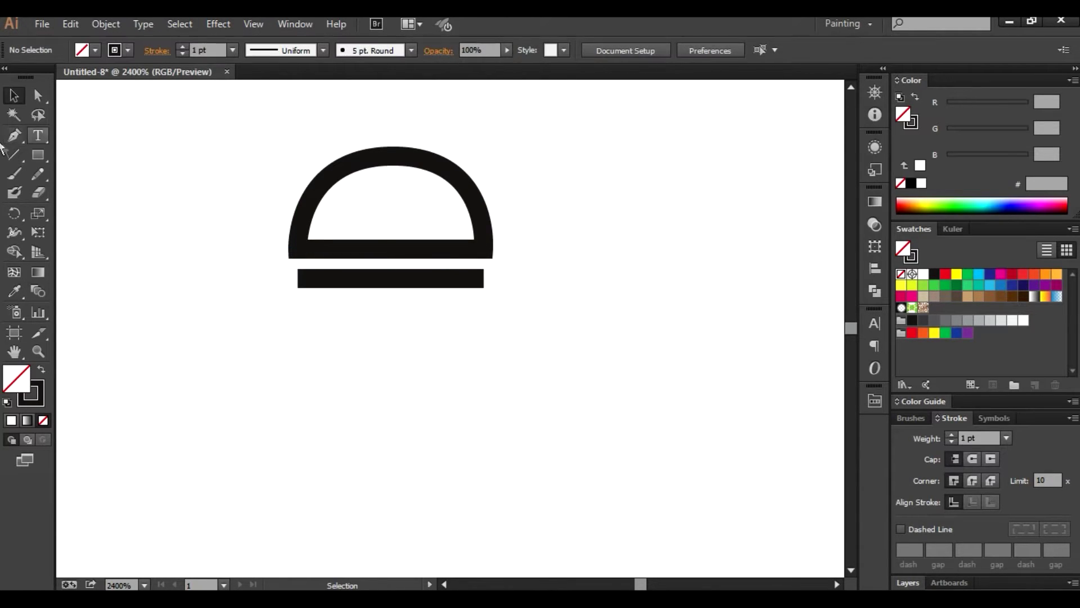
- Draw the closed half-round bottom bun and nudge it slightly lower
{"action": "left_click", "coordinate": [297, 311]}
{"action": "left_click", "coordinate": [484, 311]}
{"action": "key", "text": "ctrl+z"}
{"action": "left_click", "coordinate": [483, 311]}
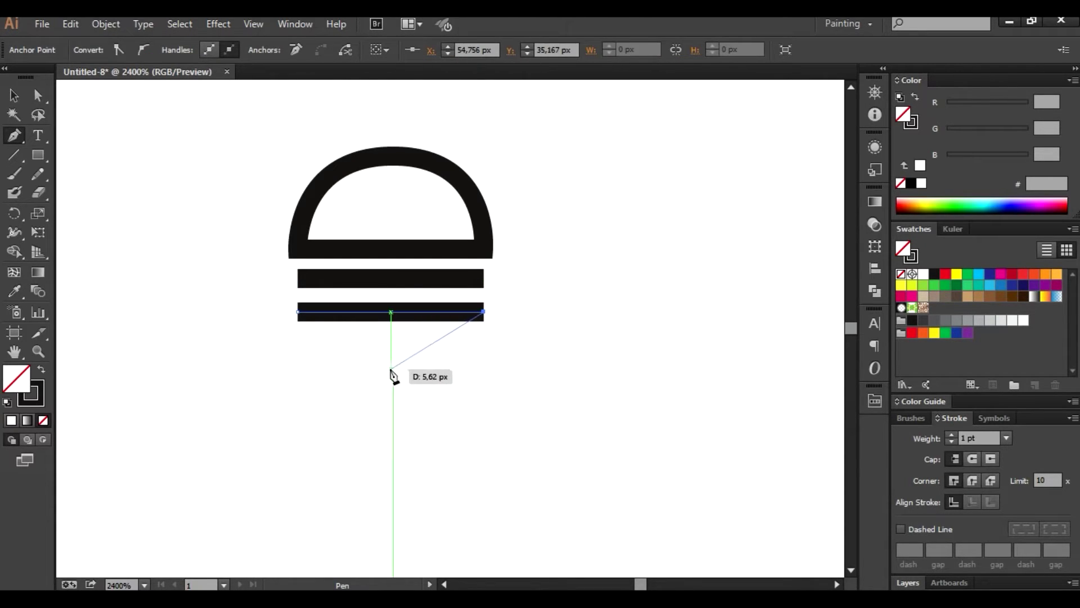
{"action": "left_click_drag", "start_coordinate": [390, 367], "coordinate": [292, 367]}
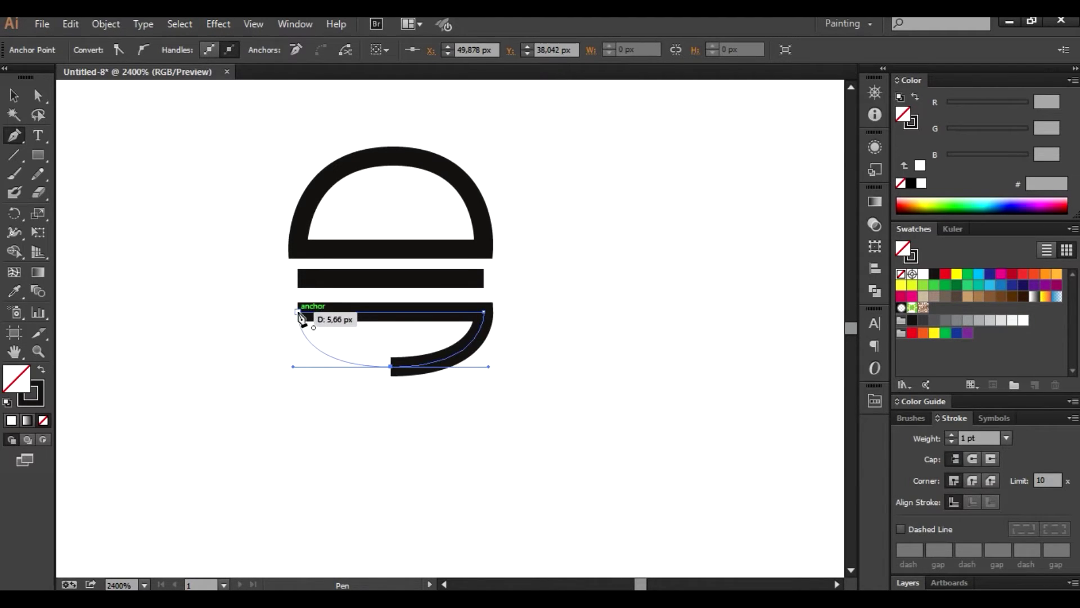
{"action": "left_click", "coordinate": [297, 312]}
{"action": "left_click", "coordinate": [16, 97]}
{"action": "left_click", "coordinate": [273, 278]}
{"action": "left_click_drag", "start_coordinate": [396, 326], "coordinate": [395, 341]}
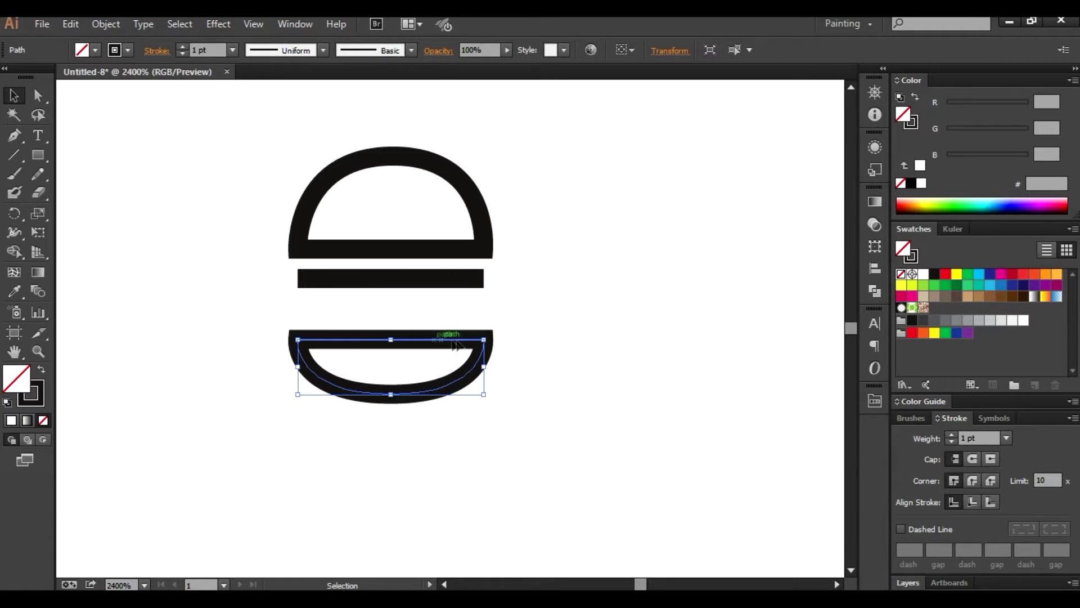
{"action": "left_click", "coordinate": [1058, 275]}
- Fill both buns with the orange FBB040 swatch
{"action": "left_click", "coordinate": [685, 330]}
{"action": "left_click", "coordinate": [475, 181]}
{"action": "left_click", "coordinate": [1057, 275]}
{"action": "left_click", "coordinate": [660, 280]}
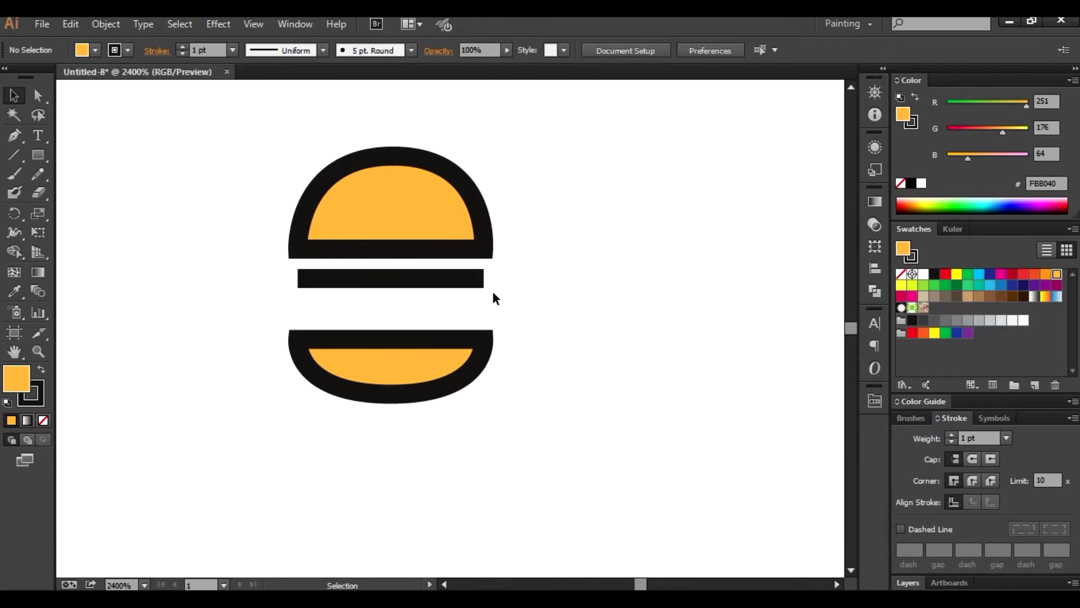
- Expand all burger strokes into shapes, then undo the expansion
{"action": "left_click_drag", "start_coordinate": [629, 425], "coordinate": [223, 113]}
{"action": "left_click", "coordinate": [106, 24]}
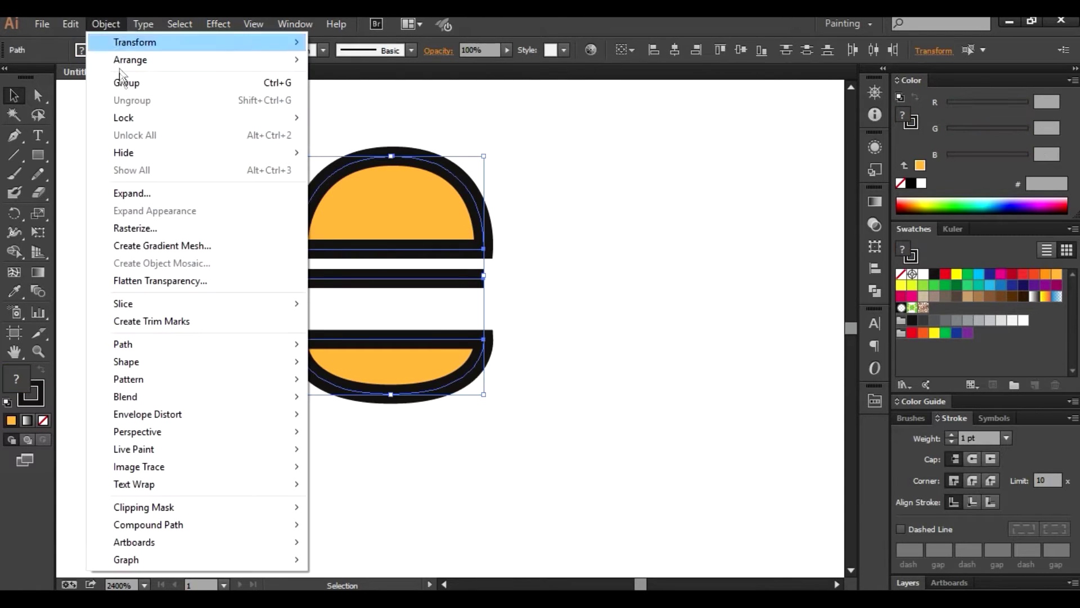
{"action": "left_click", "coordinate": [153, 197]}
{"action": "left_click", "coordinate": [499, 398]}
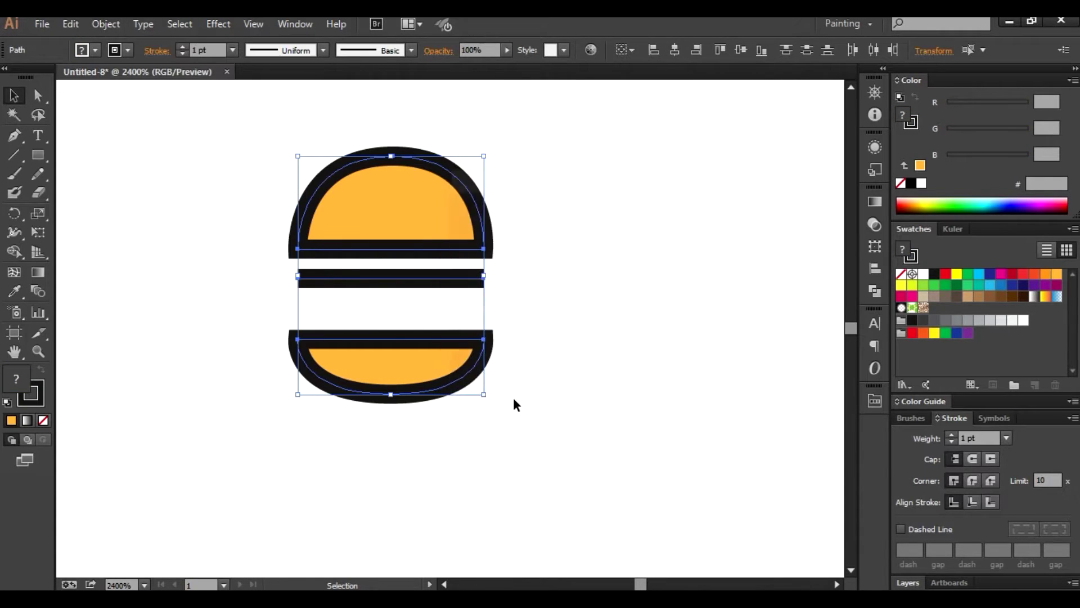
{"action": "left_click", "coordinate": [588, 355]}
{"action": "left_click", "coordinate": [363, 279]}
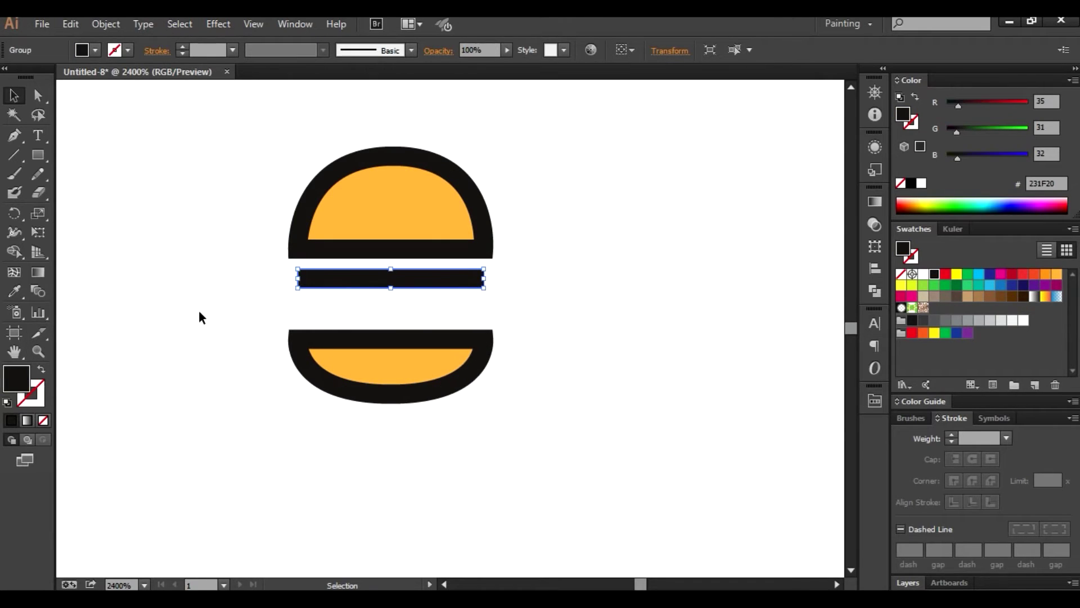
{"action": "key", "text": "ctrl+z"}
{"action": "key", "text": "ctrl+z"}
- Give the middle bar round caps, then expand all burger strokes into filled shapes
{"action": "left_click", "coordinate": [389, 279]}
{"action": "left_click", "coordinate": [576, 352]}
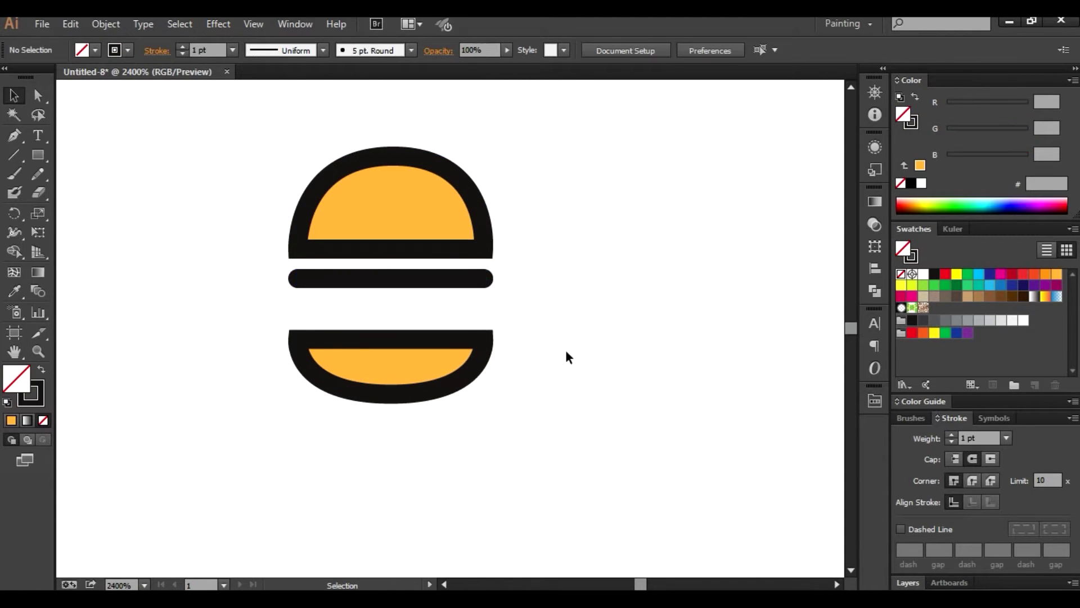
{"action": "key", "text": "ctrl+a"}
{"action": "left_click", "coordinate": [106, 23]}
{"action": "left_click", "coordinate": [131, 193]}
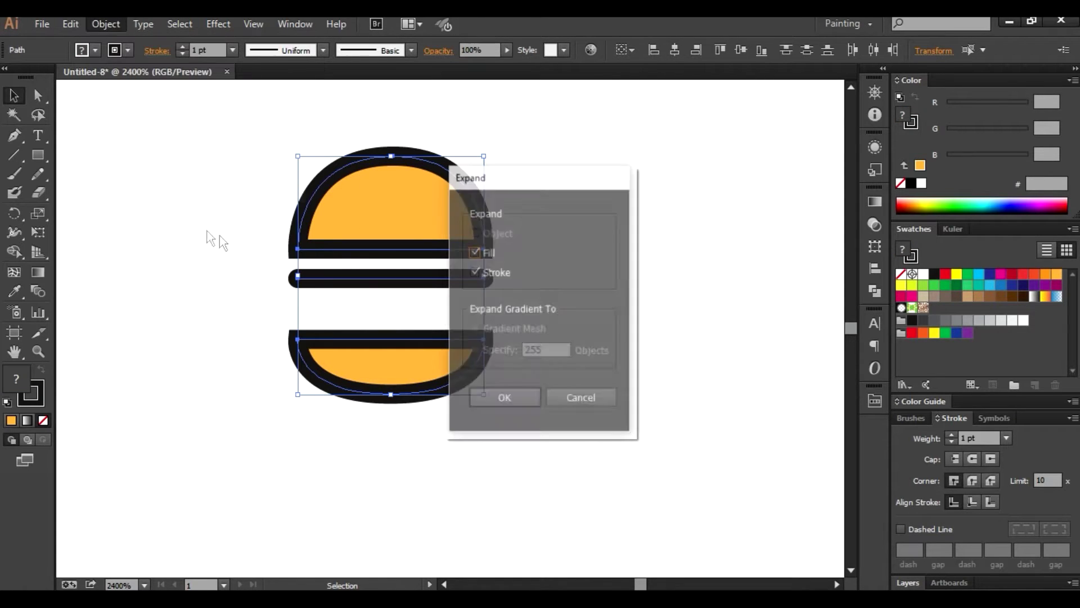
{"action": "left_click", "coordinate": [504, 398]}
- Add a black stroke to the expanded middle bar
{"action": "left_click", "coordinate": [488, 279]}
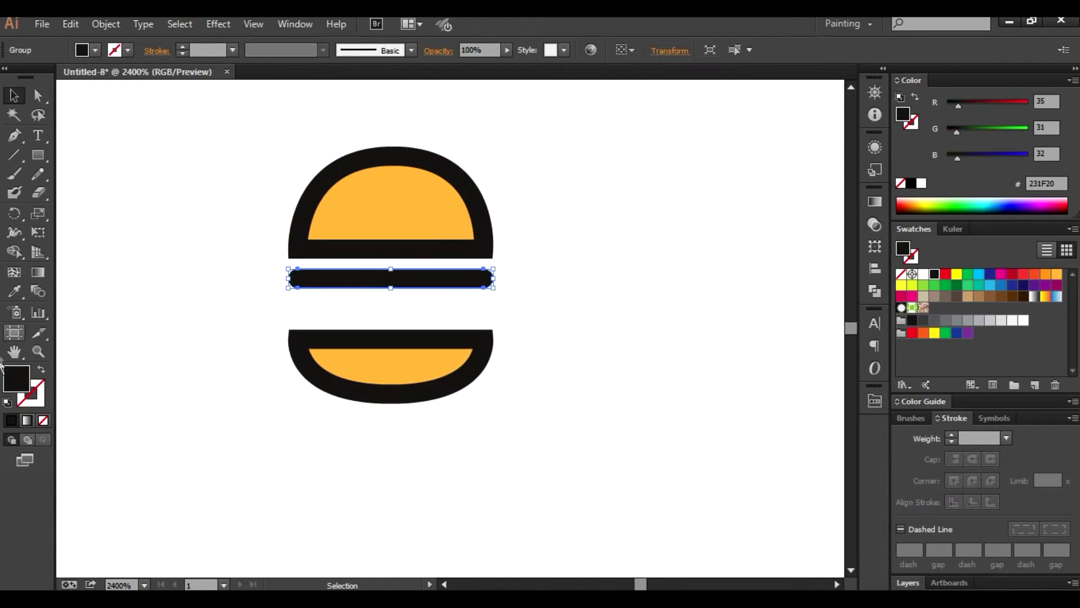
{"action": "left_click_drag", "start_coordinate": [40, 387], "coordinate": [40, 387]}
{"action": "left_click", "coordinate": [253, 298]}
{"action": "left_click", "coordinate": [410, 280]}
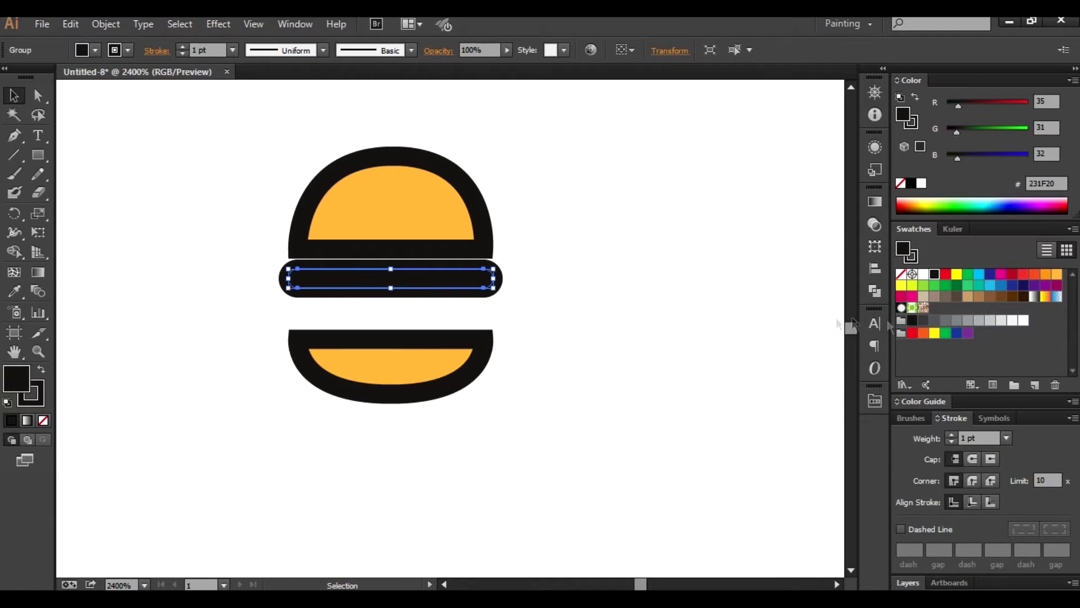
- Fill the middle bar green, make it taller, and move it up against the top bun
{"action": "left_click", "coordinate": [967, 275]}
{"action": "left_click_drag", "start_coordinate": [392, 290], "coordinate": [392, 304]}
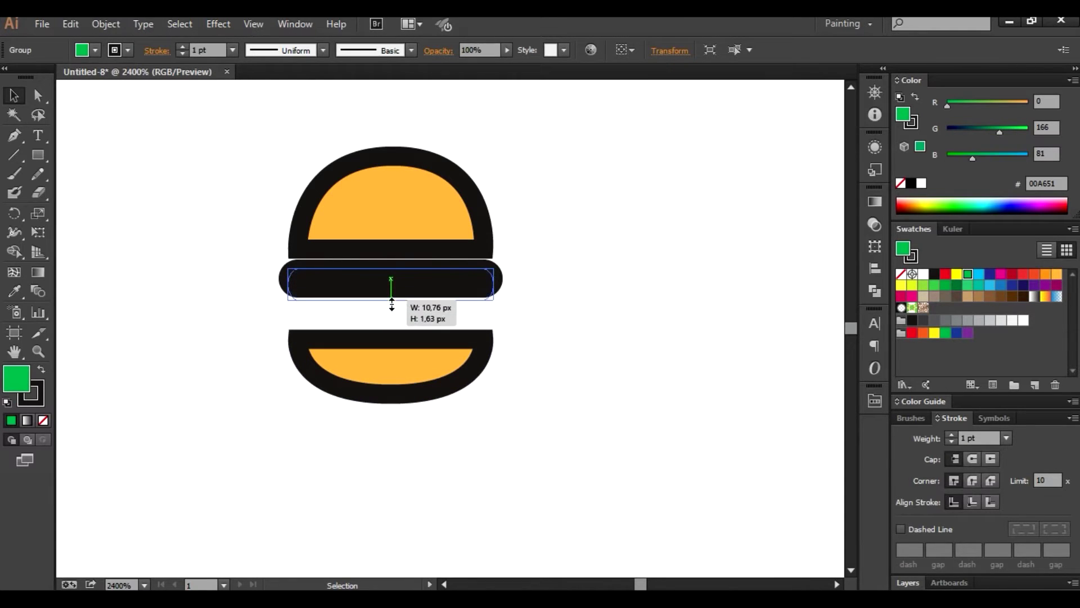
{"action": "left_click", "coordinate": [594, 302]}
{"action": "left_click_drag", "start_coordinate": [448, 302], "coordinate": [448, 286]}
{"action": "left_click", "coordinate": [572, 291]}
- Lower the bottom bun and duplicate the green bar into a stack of filling layers
{"action": "left_click_drag", "start_coordinate": [447, 349], "coordinate": [447, 371]}
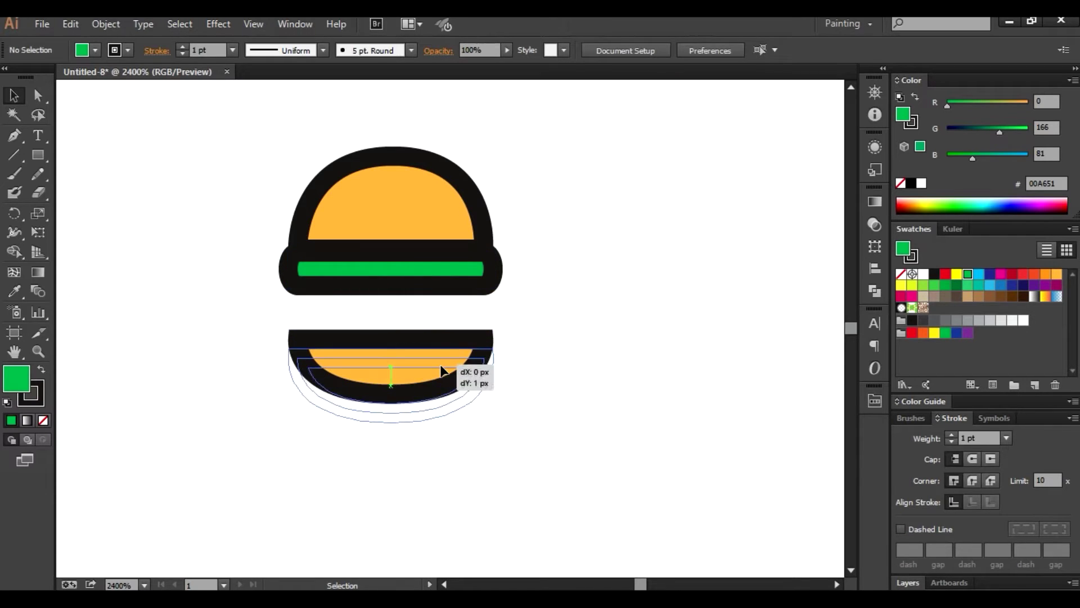
{"action": "left_click_drag", "start_coordinate": [409, 289], "coordinate": [428, 356]}
{"action": "left_click", "coordinate": [596, 405]}
{"action": "left_click_drag", "start_coordinate": [428, 421], "coordinate": [427, 464]}
{"action": "left_click_drag", "start_coordinate": [428, 336], "coordinate": [427, 369]}
{"action": "left_click", "coordinate": [502, 414]}
- Recolour the lower filling bars red, yellow and brown
{"action": "left_click", "coordinate": [449, 279]}
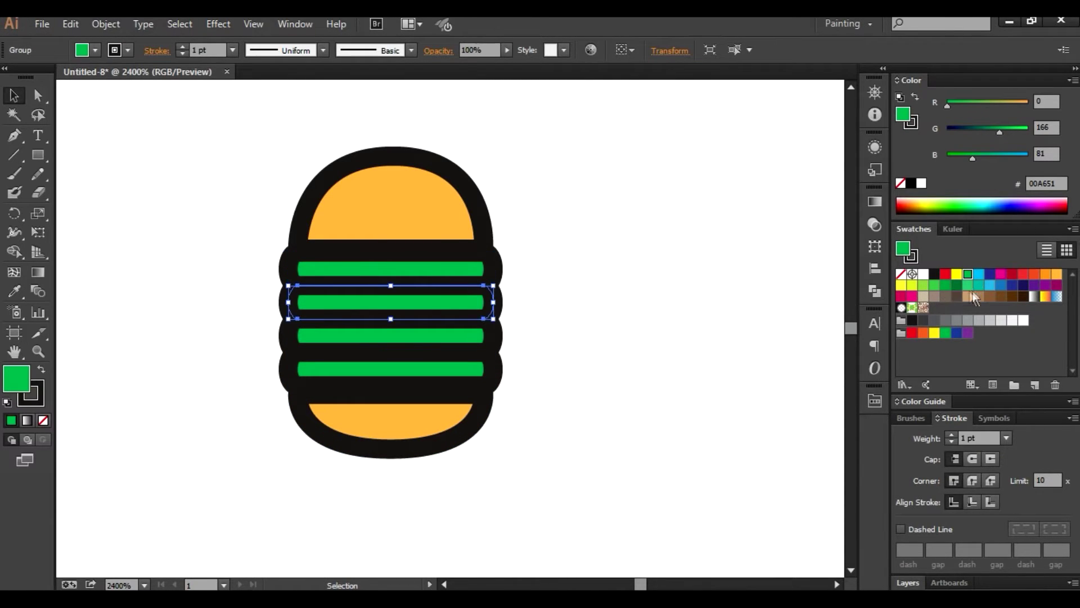
{"action": "left_click", "coordinate": [1012, 276]}
{"action": "left_click", "coordinate": [556, 330]}
{"action": "left_click", "coordinate": [427, 336]}
{"action": "left_click", "coordinate": [957, 274]}
{"action": "left_click", "coordinate": [548, 376]}
{"action": "left_click", "coordinate": [478, 369]}
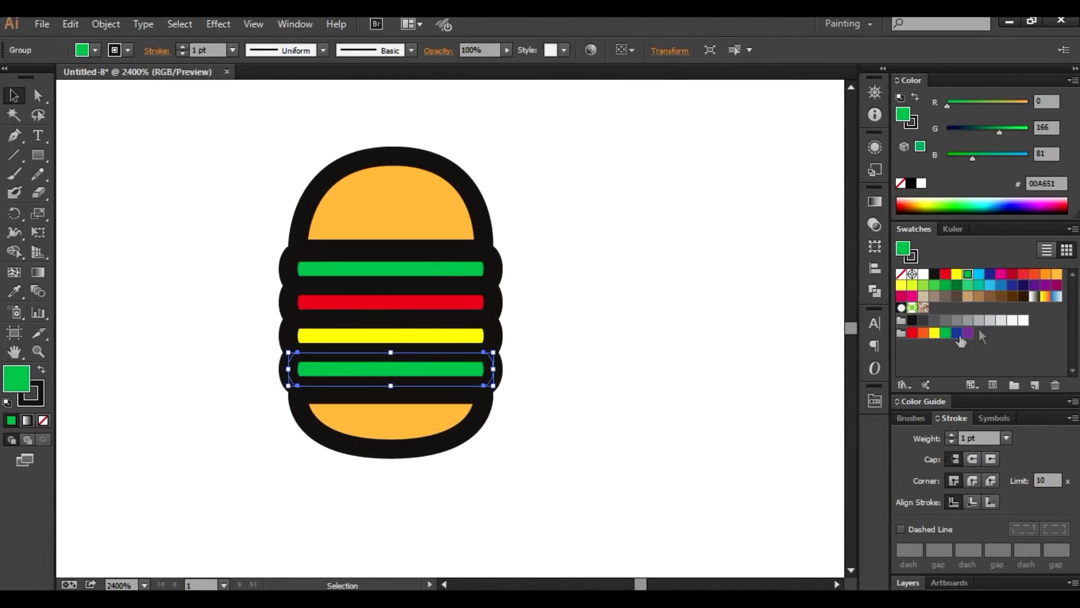
{"action": "left_click", "coordinate": [1001, 296]}
{"action": "left_click", "coordinate": [705, 336]}
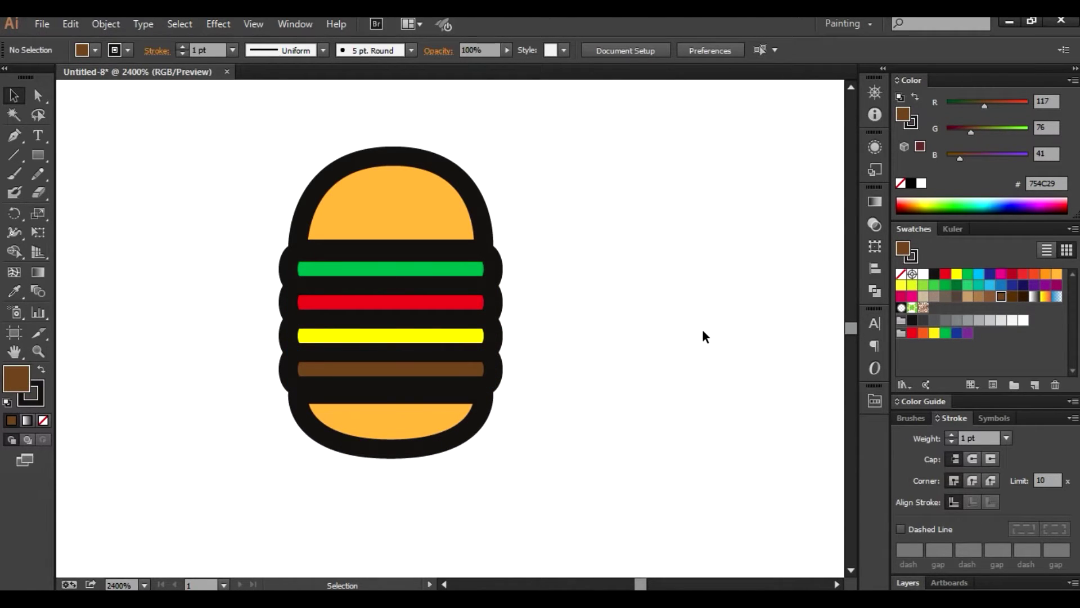
- Reset to black fill with no stroke and draw a shape covering the burger's left half
{"action": "left_click_drag", "start_coordinate": [211, 137], "coordinate": [457, 479]}
{"action": "left_click", "coordinate": [72, 161]}
{"action": "left_click", "coordinate": [45, 420]}
{"action": "key", "text": "shift+x"}
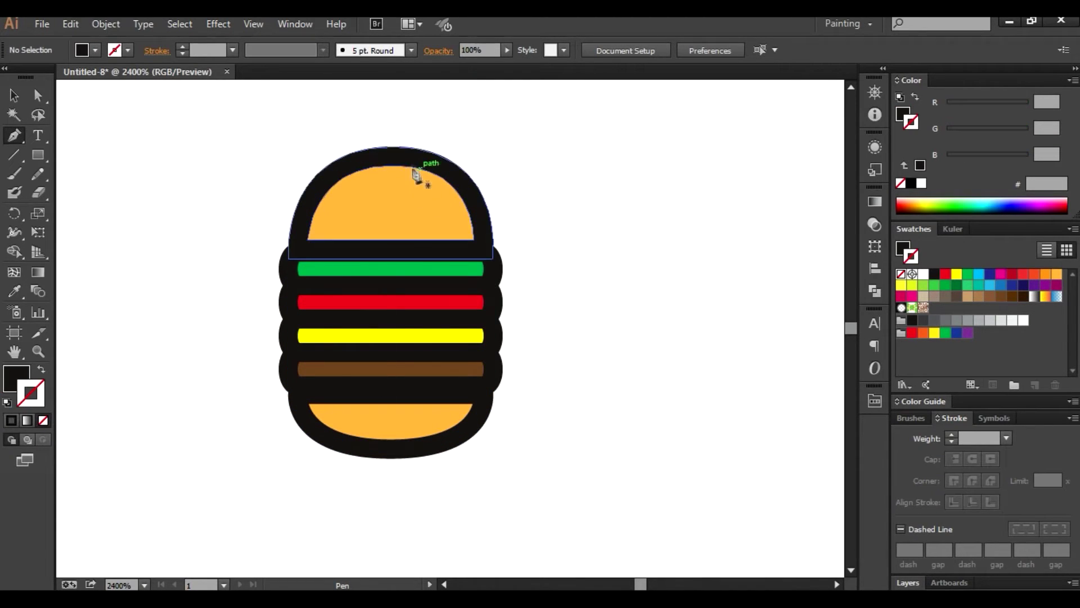
{"action": "left_click", "coordinate": [393, 156]}
{"action": "left_click", "coordinate": [393, 451]}
{"action": "left_click_drag", "start_coordinate": [288, 362], "coordinate": [286, 265]}
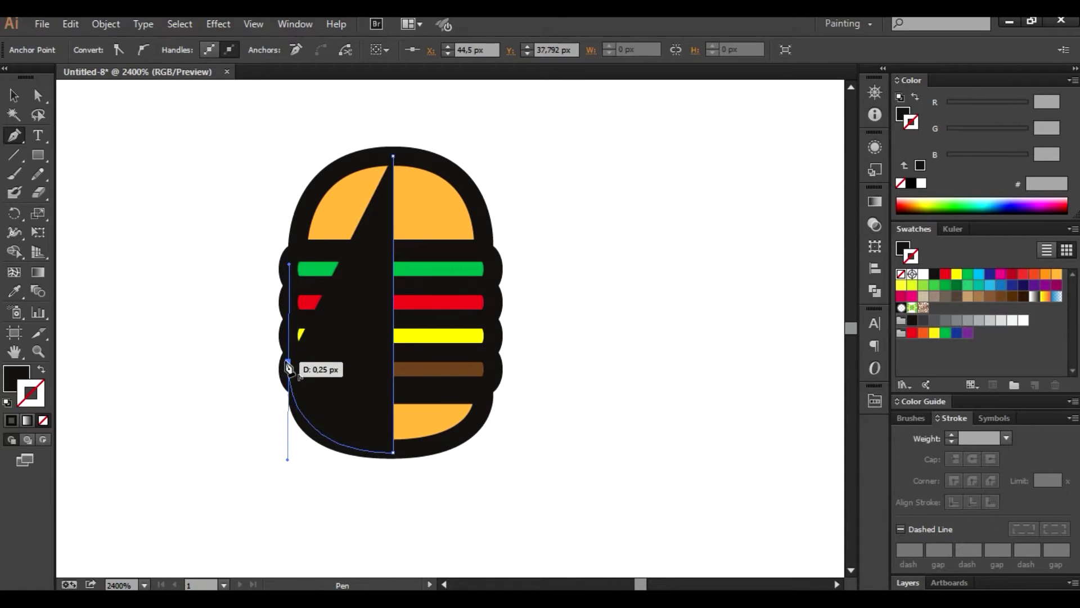
{"action": "left_click_drag", "start_coordinate": [392, 155], "coordinate": [466, 156]}
{"action": "left_click", "coordinate": [14, 96]}
{"action": "left_click", "coordinate": [73, 115]}
- Lower the left-half shape's opacity to about 13%
{"action": "left_click", "coordinate": [355, 210]}
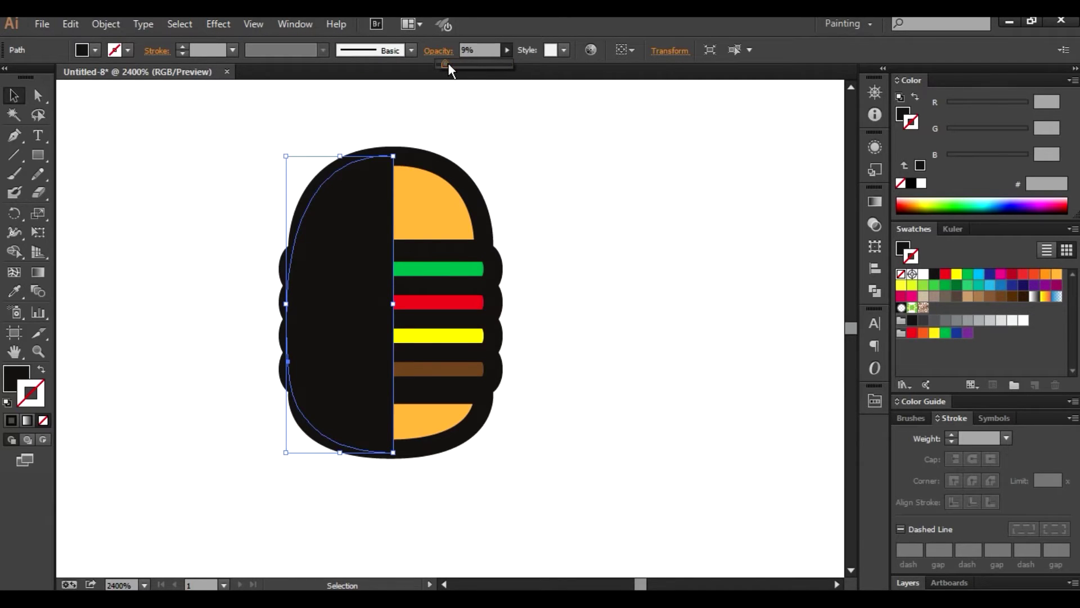
{"action": "left_click_drag", "start_coordinate": [444, 63], "coordinate": [447, 62]}
{"action": "left_click_drag", "start_coordinate": [642, 506], "coordinate": [236, 148]}
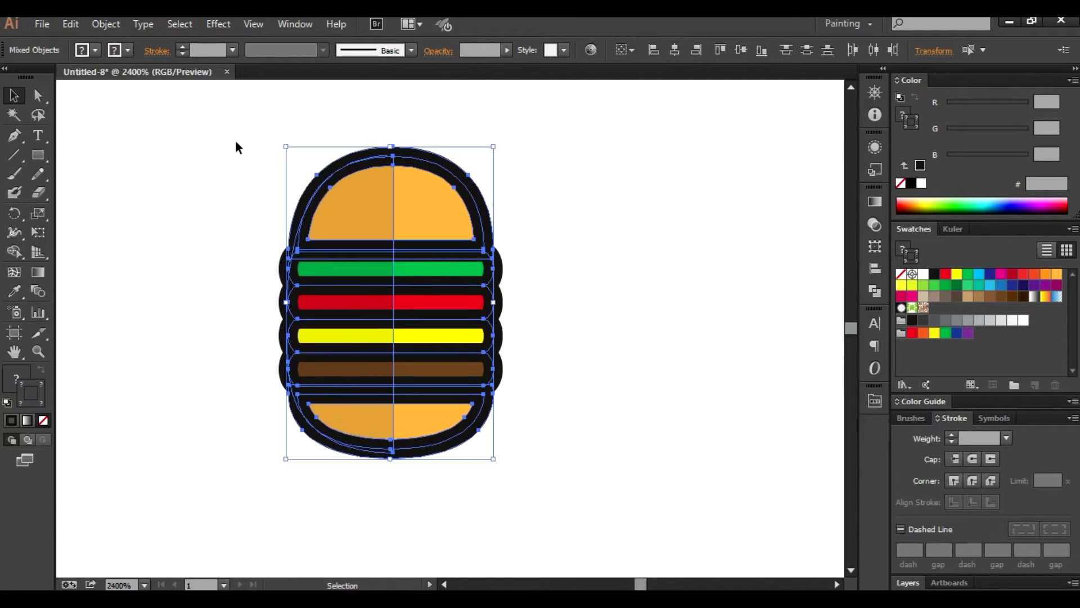
{"action": "left_click", "coordinate": [651, 217]}
{"action": "key", "text": "ctrl+minus"}
{"action": "key", "text": "ctrl+minus"}
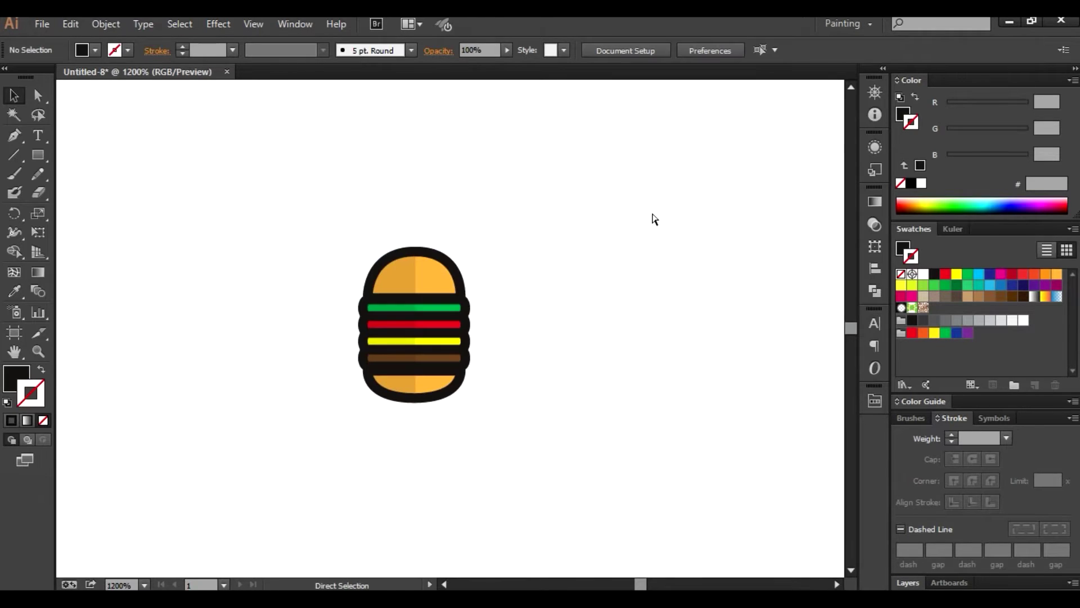
- Cut the burger and add Layer 2, locking it to work on Layer 1
{"action": "key", "text": "ctrl+minus"}
{"action": "key", "text": "ctrl+minus"}
{"action": "key", "text": "ctrl+a"}
{"action": "key", "text": "Delete"}
{"action": "left_click", "coordinate": [908, 583]}
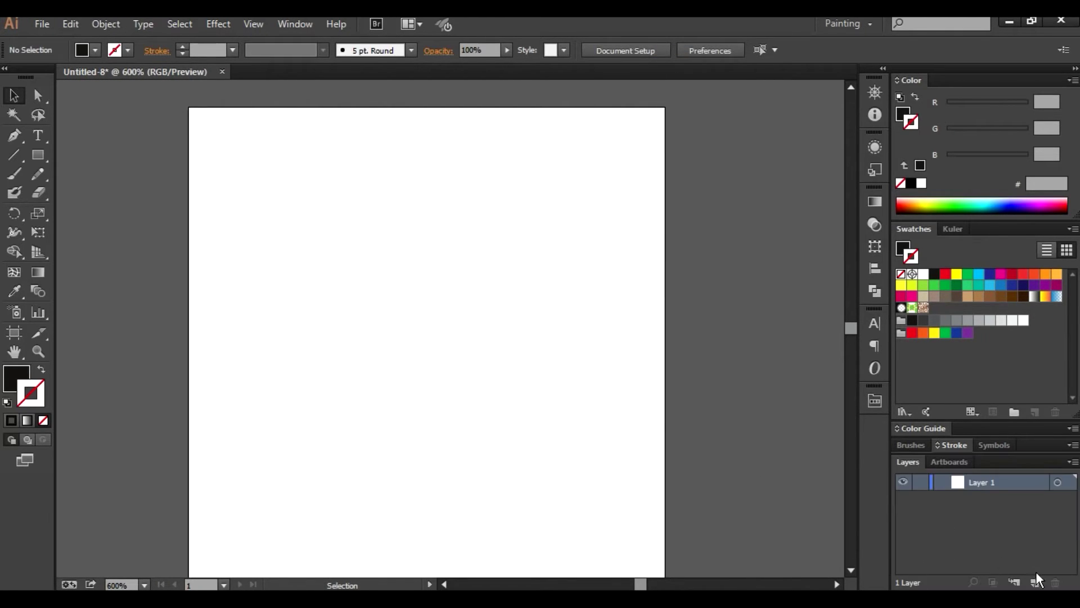
{"action": "left_click", "coordinate": [920, 482]}
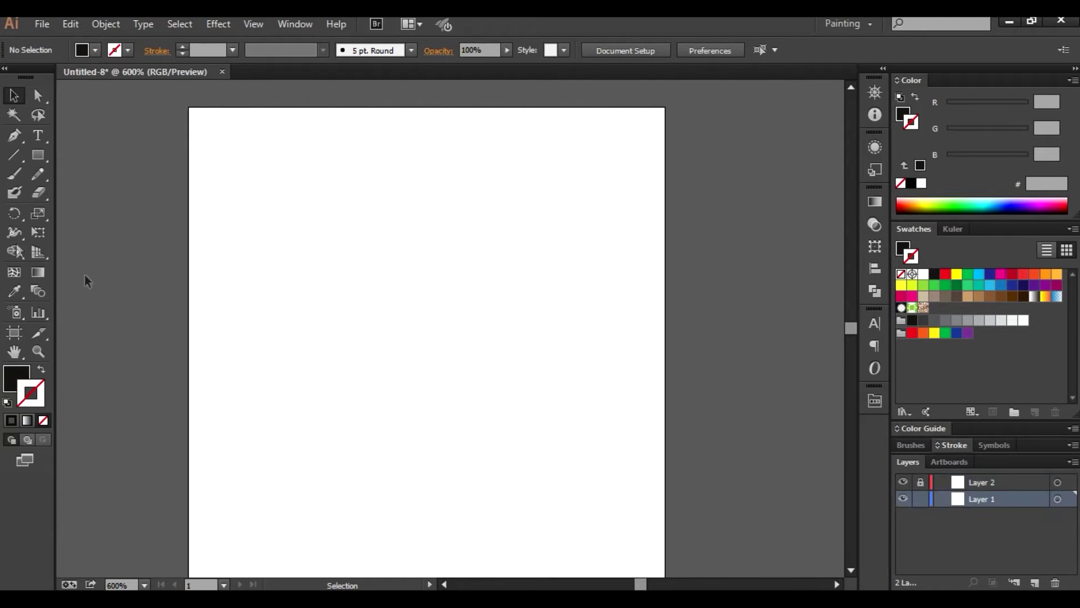
- Draw an artboard-sized rectangle on Layer 1 filled with pale yellow #FFFF99
{"action": "left_click_drag", "start_coordinate": [188, 107], "coordinate": [665, 513]}
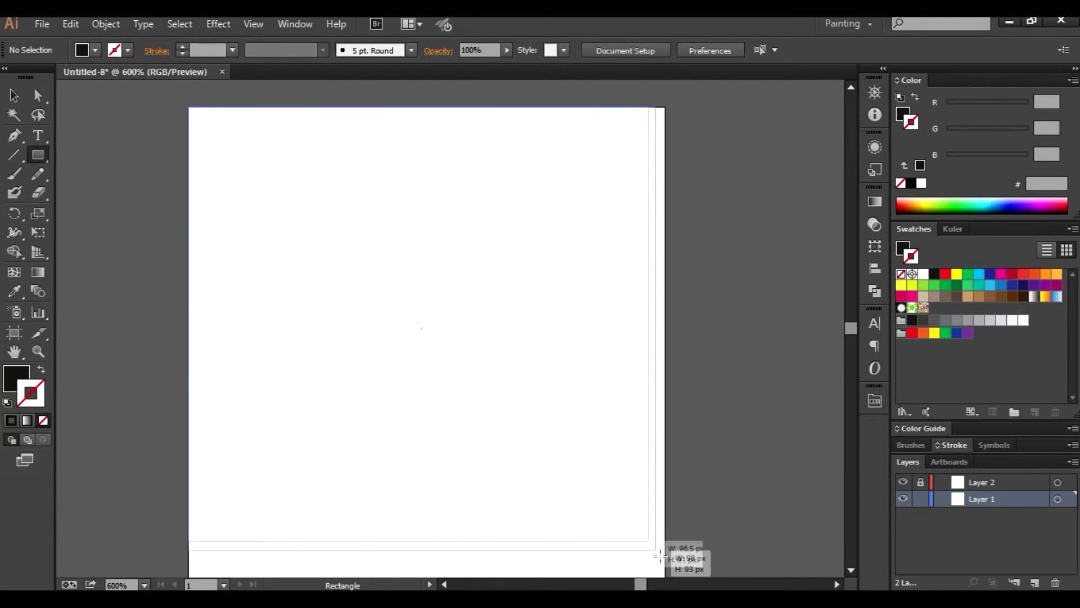
{"action": "key", "text": "shift+F8"}
{"action": "double_click", "coordinate": [16, 378]}
{"action": "left_click_drag", "start_coordinate": [939, 225], "coordinate": [934, 345]}
{"action": "left_click", "coordinate": [789, 193]}
{"action": "key", "text": "Return"}
{"action": "mouse_move", "coordinate": [715, 212]}
{"action": "left_mouse_down"}
{"action": "mouse_move", "coordinate": [726, 230]}
{"action": "mouse_move", "coordinate": [704, 230]}
{"action": "left_mouse_up"}
{"action": "left_click", "coordinate": [14, 95]}
{"action": "left_click", "coordinate": [96, 120]}
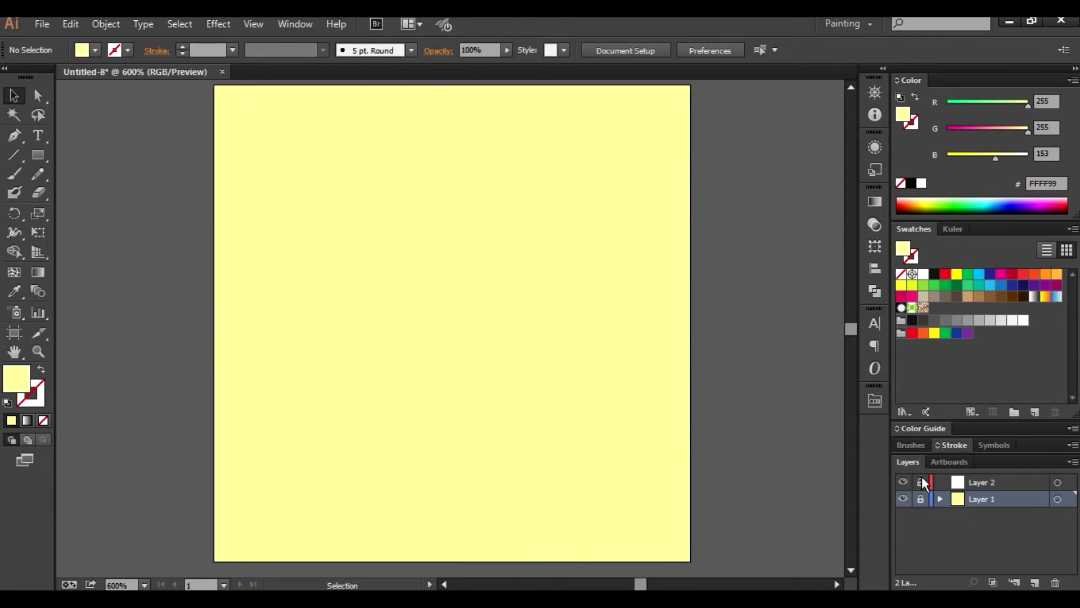
- Paste the burger in place on Layer 2 and shrink it to a small icon
{"action": "left_click", "coordinate": [958, 486]}
{"action": "key", "text": "ctrl+f"}
{"action": "mouse_move", "coordinate": [457, 292]}
{"action": "left_mouse_down"}
{"action": "mouse_move", "coordinate": [458, 364]}
{"action": "mouse_move", "coordinate": [496, 381]}
{"action": "left_mouse_up"}
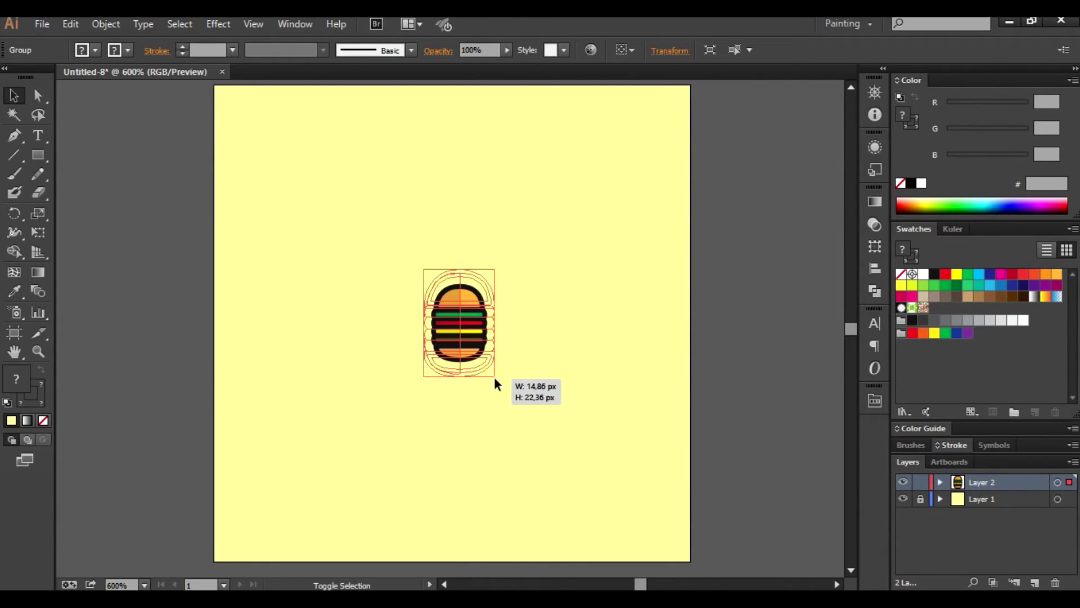
{"action": "left_click", "coordinate": [592, 324]}
{"action": "left_click", "coordinate": [545, 394]}
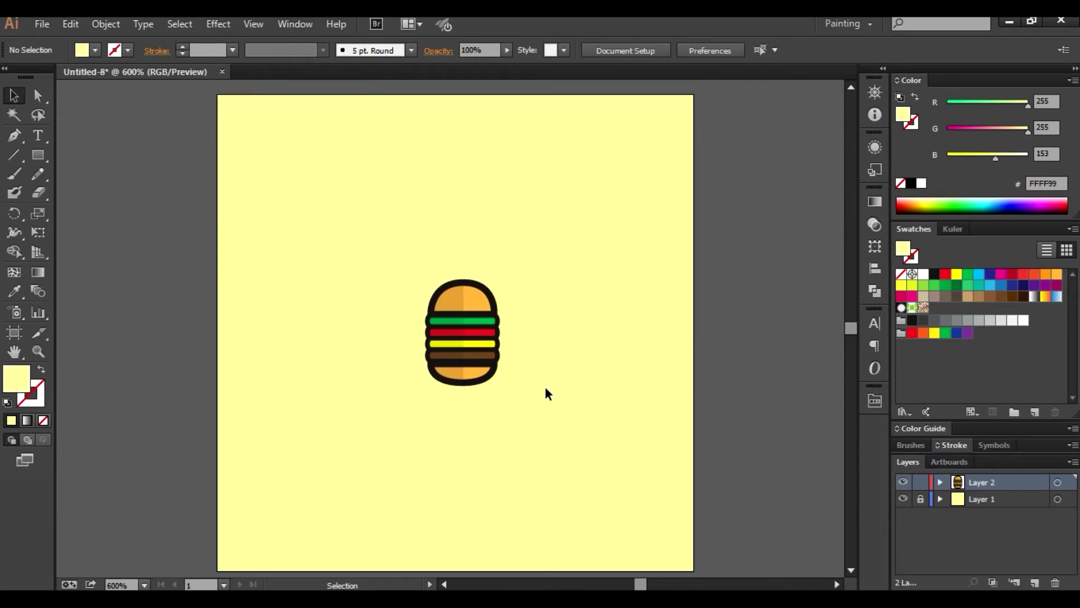
{"action": "key", "text": "ctrl+plus"}
{"action": "key", "text": "ctrl+plus"}
{"action": "key", "text": "ctrl+plus"}
{"action": "key", "text": "ctrl+plus"}
- Nudge the bottom bun up slightly and enlarge the burger a little from its centre
{"action": "left_click", "coordinate": [641, 457]}
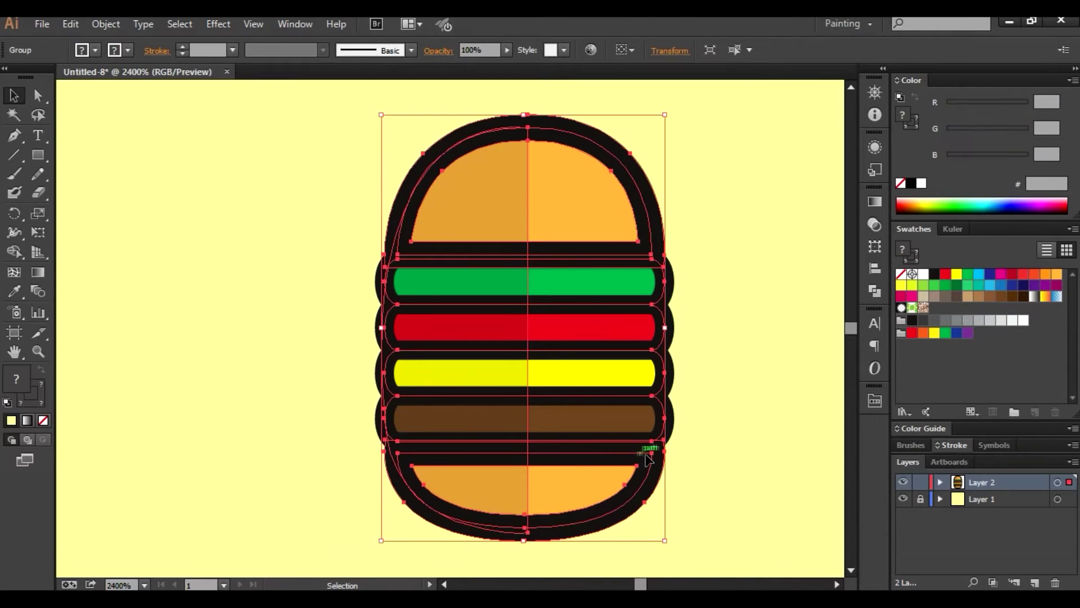
{"action": "left_click", "coordinate": [747, 451]}
{"action": "left_click_drag", "start_coordinate": [635, 489], "coordinate": [636, 482]}
{"action": "left_click", "coordinate": [748, 457]}
{"action": "key", "text": "ctrl+a"}
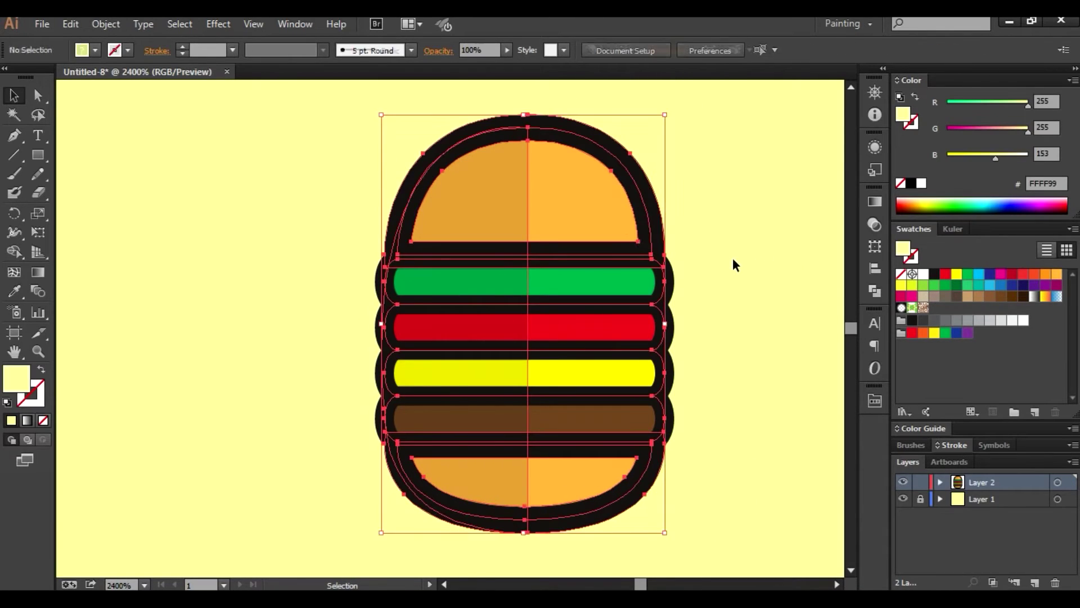
{"action": "left_click", "coordinate": [732, 257]}
{"action": "key", "text": "ctrl+minus"}
{"action": "key", "text": "ctrl+minus"}
{"action": "key", "text": "ctrl+minus"}
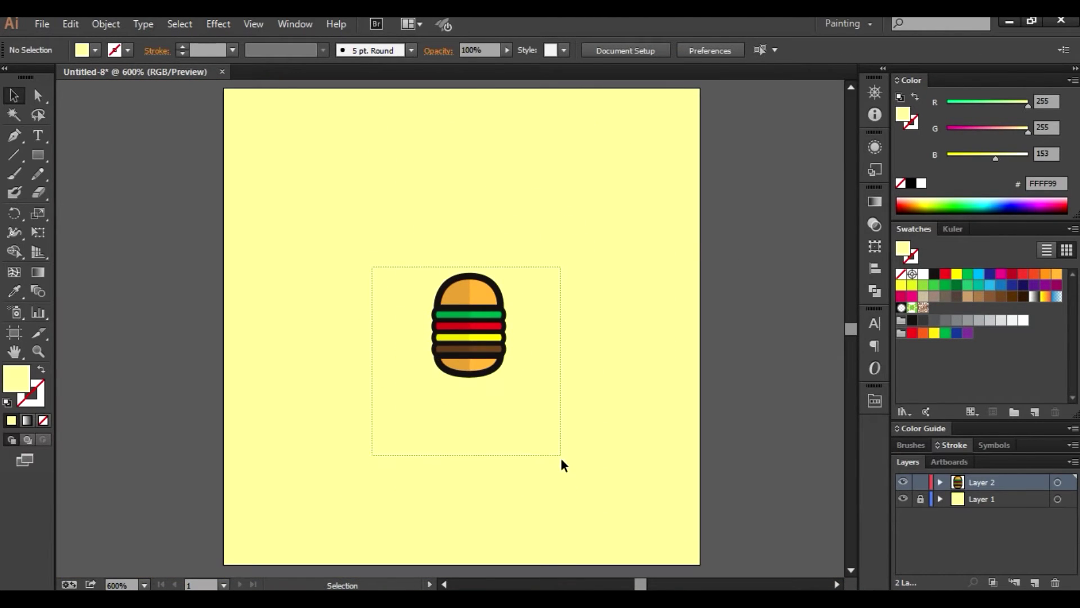
{"action": "left_click", "coordinate": [504, 375]}
{"action": "left_click_drag", "start_coordinate": [508, 381], "coordinate": [514, 392]}
- Shrink and rotate the burger, then place a counter-rotated copy at the lower right
{"action": "left_click_drag", "start_coordinate": [515, 260], "coordinate": [509, 266]}
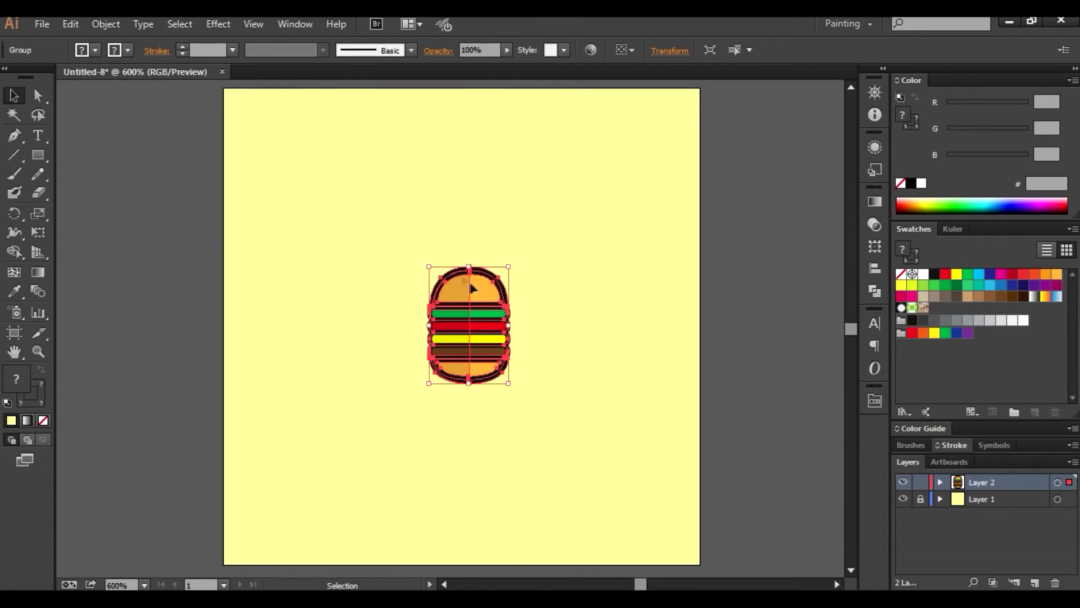
{"action": "left_click_drag", "start_coordinate": [471, 229], "coordinate": [495, 256]}
{"action": "left_click_drag", "start_coordinate": [428, 292], "coordinate": [571, 379], "text": "alt"}
{"action": "left_click_drag", "start_coordinate": [629, 321], "coordinate": [571, 241]}
- Alt-drag a burger copy to the top right and turn it nearly horizontal
{"action": "left_click_drag", "start_coordinate": [563, 349], "coordinate": [595, 152], "text": "alt"}
{"action": "left_click_drag", "start_coordinate": [669, 197], "coordinate": [639, 262]}
{"action": "left_click_drag", "start_coordinate": [596, 186], "coordinate": [554, 218]}
{"action": "left_click_drag", "start_coordinate": [623, 163], "coordinate": [596, 290]}
- Add rotated burger copies at the top left and bottom left
{"action": "mouse_move", "coordinate": [591, 200]}
{"action": "left_mouse_down", "text": "alt"}
{"action": "mouse_move", "coordinate": [341, 172]}
{"action": "mouse_move", "coordinate": [307, 284]}
{"action": "left_mouse_up", "text": "alt"}
{"action": "left_click_drag", "start_coordinate": [352, 151], "coordinate": [358, 371], "text": "alt"}
{"action": "left_click_drag", "start_coordinate": [380, 394], "coordinate": [355, 485]}
{"action": "left_click_drag", "start_coordinate": [315, 394], "coordinate": [459, 478], "text": "alt"}
- Add tilted burger copies at bottom centre, bottom right and beside the middle-right one, turned roughly upside down
{"action": "left_click_drag", "start_coordinate": [531, 473], "coordinate": [511, 339]}
{"action": "mouse_move", "coordinate": [498, 483]}
{"action": "left_mouse_down", "text": "alt"}
{"action": "mouse_move", "coordinate": [670, 504]}
{"action": "mouse_move", "coordinate": [626, 353]}
{"action": "left_mouse_up", "text": "alt"}
{"action": "left_click_drag", "start_coordinate": [619, 498], "coordinate": [648, 312], "text": "alt"}
{"action": "left_click", "coordinate": [727, 304]}
{"action": "left_click", "coordinate": [688, 309]}
{"action": "mouse_move", "coordinate": [723, 302]}
{"action": "left_mouse_down"}
{"action": "mouse_move", "coordinate": [700, 374]}
{"action": "mouse_move", "coordinate": [755, 292]}
{"action": "left_mouse_up"}
- Nudge the scattered burgers into an even spacing across the pale yellow background
{"action": "left_click_drag", "start_coordinate": [562, 368], "coordinate": [531, 363]}
{"action": "left_click_drag", "start_coordinate": [576, 213], "coordinate": [566, 183]}
{"action": "left_click_drag", "start_coordinate": [419, 287], "coordinate": [413, 280]}
{"action": "left_click_drag", "start_coordinate": [456, 472], "coordinate": [441, 482]}
{"action": "left_click_drag", "start_coordinate": [340, 414], "coordinate": [337, 428]}
{"action": "left_click_drag", "start_coordinate": [444, 483], "coordinate": [433, 496]}
{"action": "left_click_drag", "start_coordinate": [540, 368], "coordinate": [526, 385]}
{"action": "left_click", "coordinate": [453, 332]}
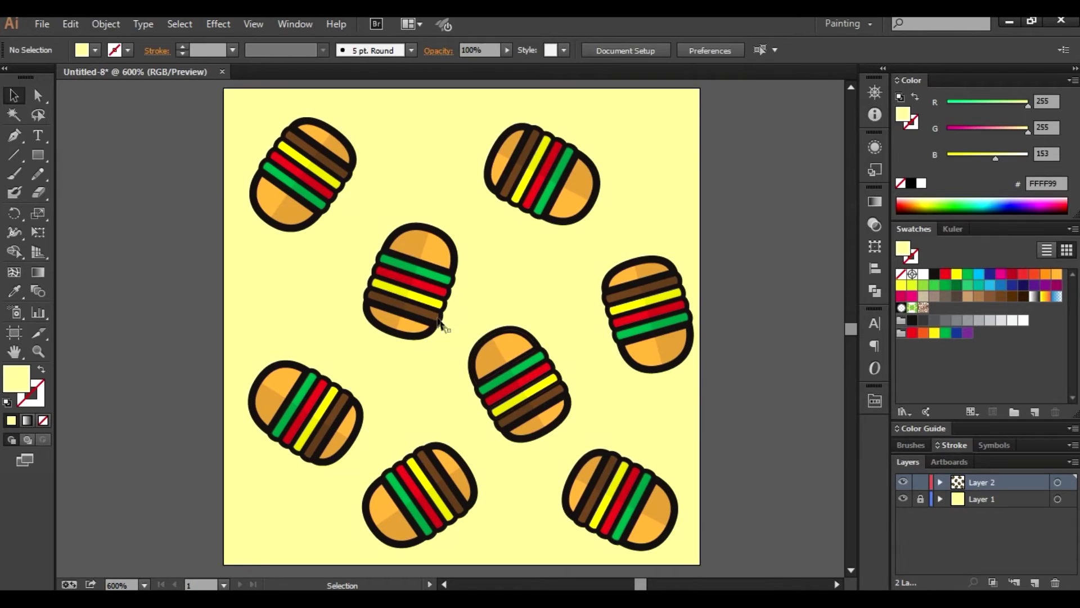
{"action": "left_click_drag", "start_coordinate": [436, 318], "coordinate": [422, 305]}
- Straighten the left-middle burger and place a scaled-down copy in the central gap, copied toward the lower left
{"action": "left_click_drag", "start_coordinate": [393, 267], "coordinate": [514, 273], "text": "alt"}
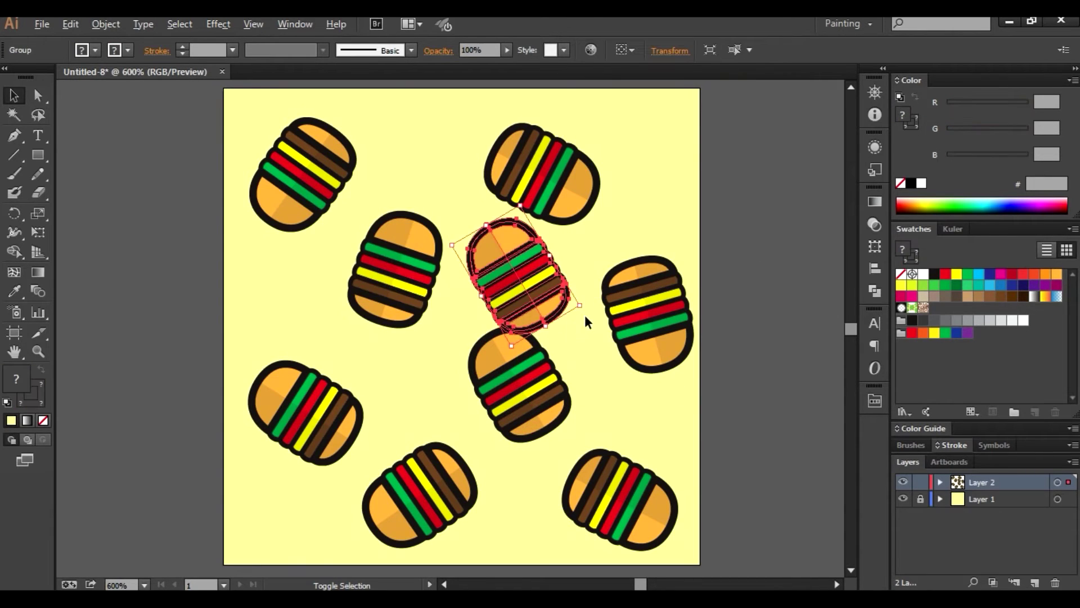
{"action": "left_click_drag", "start_coordinate": [569, 315], "coordinate": [542, 362]}
{"action": "left_click_drag", "start_coordinate": [516, 274], "coordinate": [423, 382], "text": "alt"}
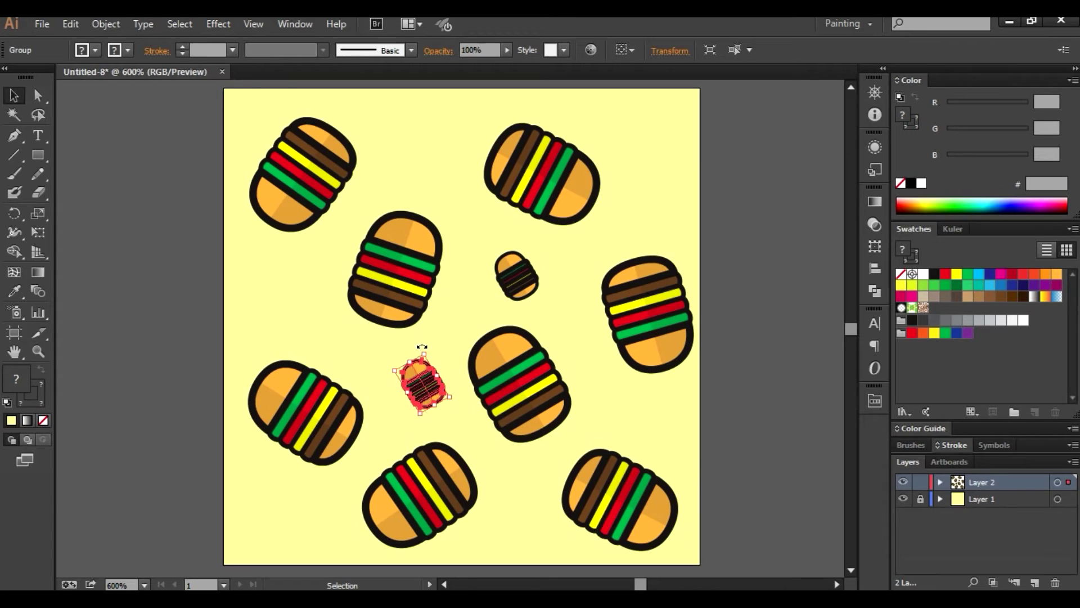
- Delete the extra small copy, enlarge the centre burger slightly, and add small copies at lower left and left
{"action": "key", "text": "Delete"}
{"action": "left_click", "coordinate": [516, 276]}
{"action": "left_click_drag", "start_coordinate": [539, 298], "coordinate": [559, 316]}
{"action": "left_click_drag", "start_coordinate": [516, 276], "coordinate": [410, 382], "text": "alt"}
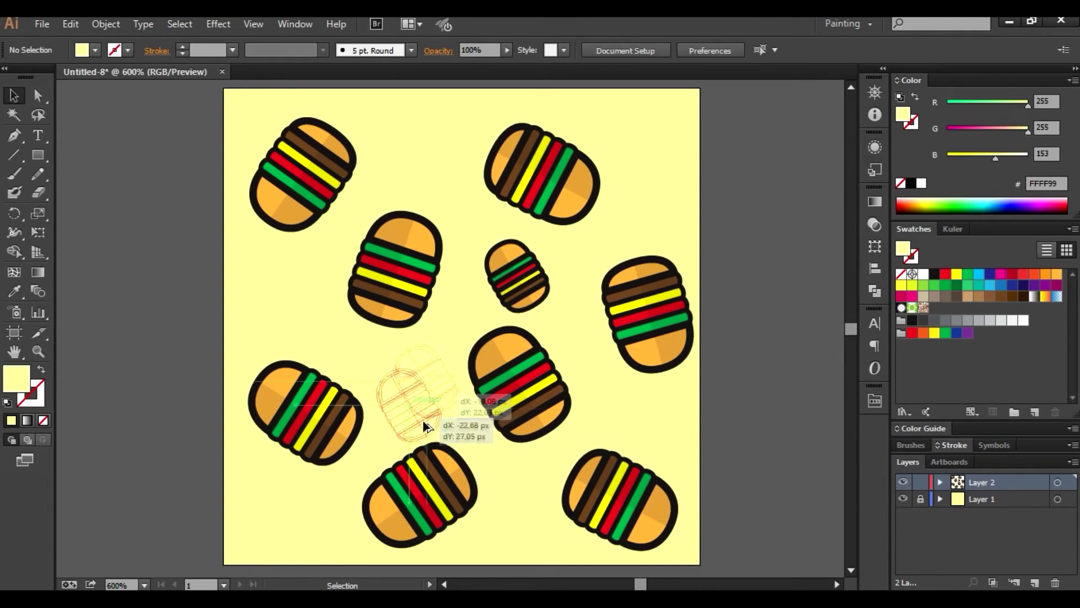
{"action": "left_click_drag", "start_coordinate": [414, 393], "coordinate": [293, 296], "text": "alt"}
{"action": "mouse_move", "coordinate": [335, 259]}
{"action": "left_mouse_down"}
{"action": "mouse_move", "coordinate": [302, 504]}
{"action": "mouse_move", "coordinate": [338, 438]}
{"action": "left_mouse_up"}
- Tilt the bottom-left small burger flatter and turn the top burgers more upright
{"action": "mouse_move", "coordinate": [294, 521]}
{"action": "left_mouse_down"}
{"action": "mouse_move", "coordinate": [671, 173]}
{"action": "mouse_move", "coordinate": [531, 115]}
{"action": "left_mouse_up"}
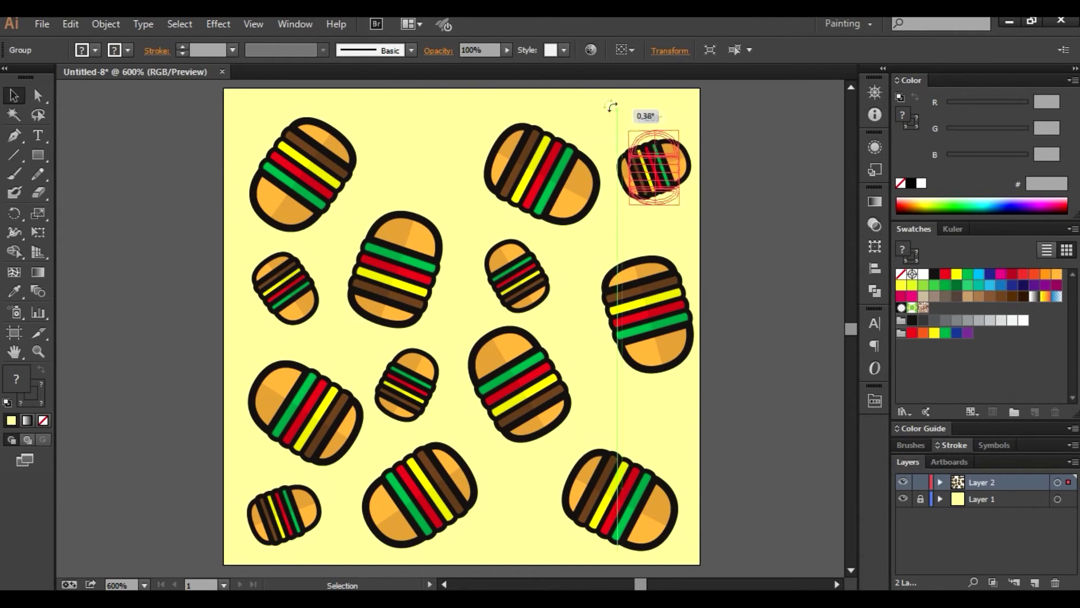
{"action": "mouse_move", "coordinate": [653, 163]}
{"action": "left_mouse_down"}
{"action": "mouse_move", "coordinate": [467, 150]}
{"action": "mouse_move", "coordinate": [416, 94]}
{"action": "left_mouse_up"}
{"action": "left_click_drag", "start_coordinate": [452, 119], "coordinate": [458, 234]}
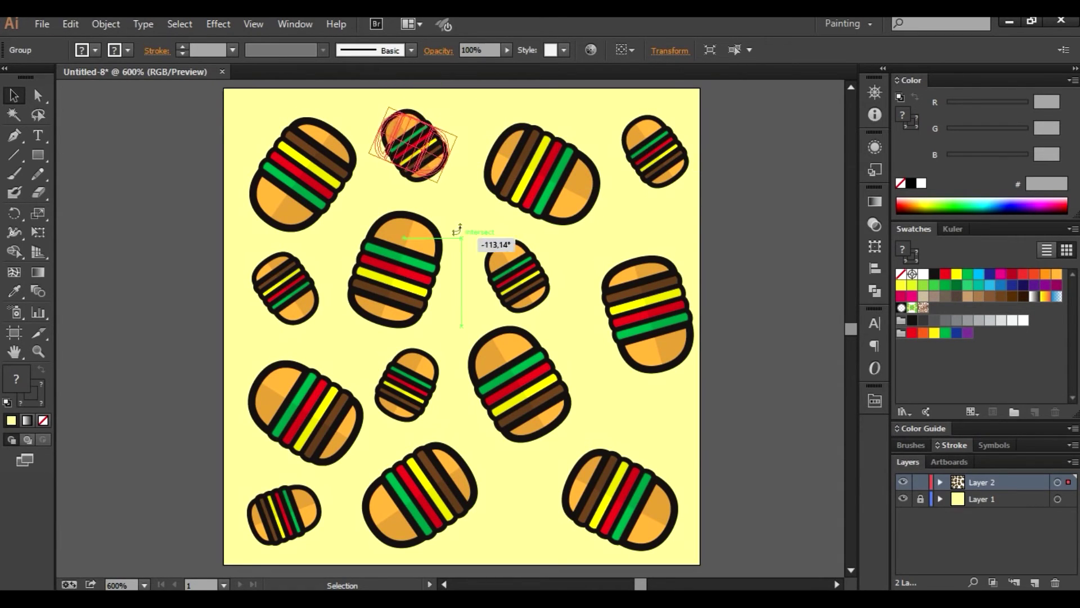
{"action": "left_click", "coordinate": [767, 241]}
{"action": "left_click", "coordinate": [453, 131]}
{"action": "left_click_drag", "start_coordinate": [456, 131], "coordinate": [490, 208]}
- Add a final burger copy at the lower right, recentre the view and unlock Layer 1
{"action": "mouse_move", "coordinate": [400, 156]}
{"action": "left_mouse_down"}
{"action": "mouse_move", "coordinate": [641, 430]}
{"action": "mouse_move", "coordinate": [618, 425]}
{"action": "left_mouse_up"}
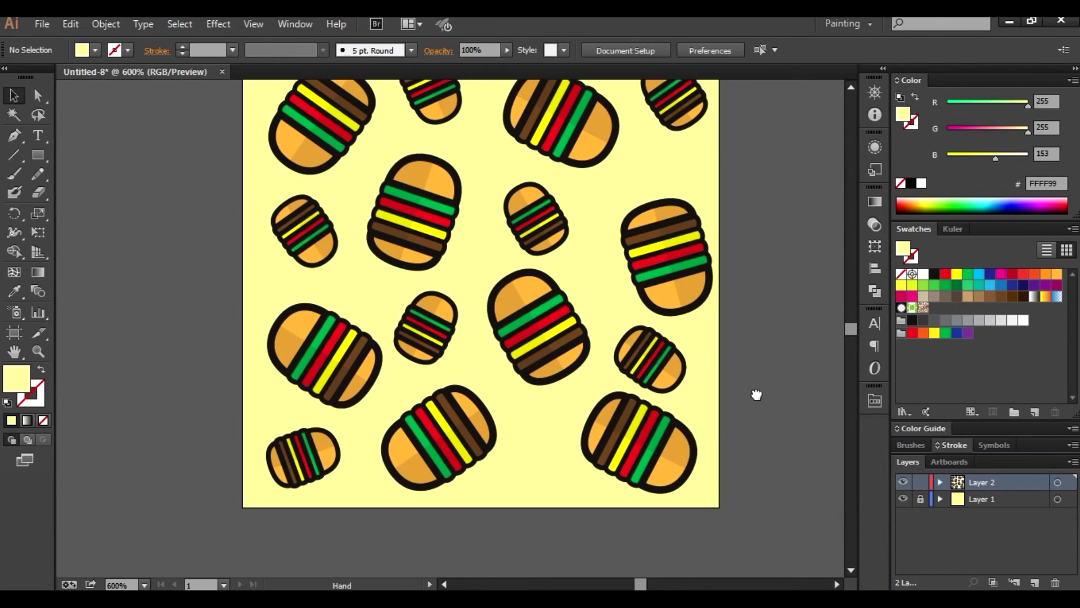
{"action": "mouse_move", "coordinate": [652, 360]}
{"action": "left_mouse_down"}
{"action": "mouse_move", "coordinate": [548, 466]}
{"action": "mouse_move", "coordinate": [598, 495]}
{"action": "left_mouse_up"}
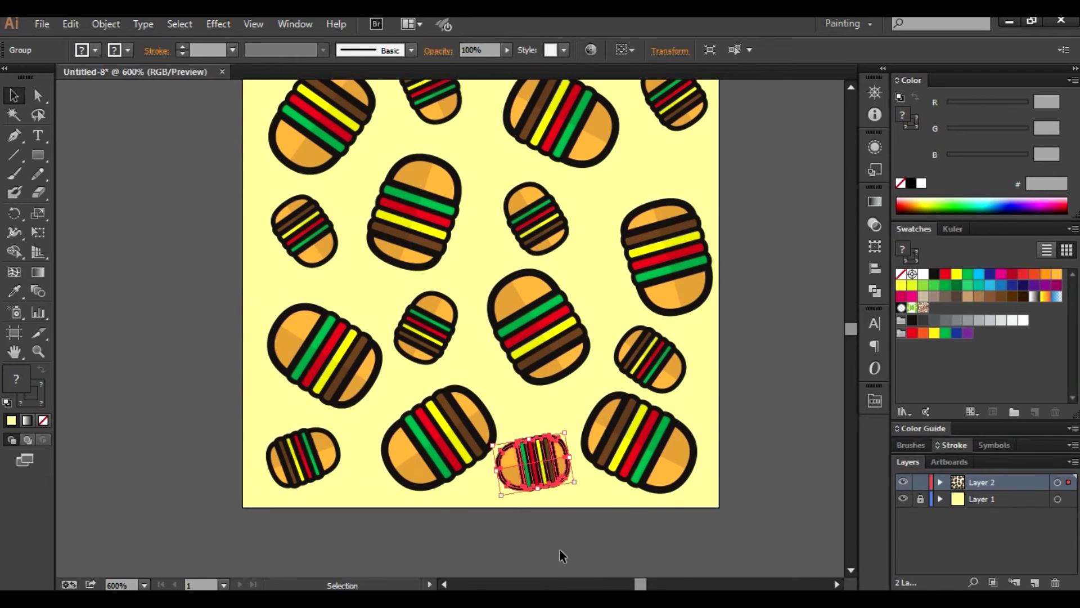
{"action": "left_click", "coordinate": [750, 273]}
{"action": "left_click_drag", "start_coordinate": [755, 284], "coordinate": [771, 331]}
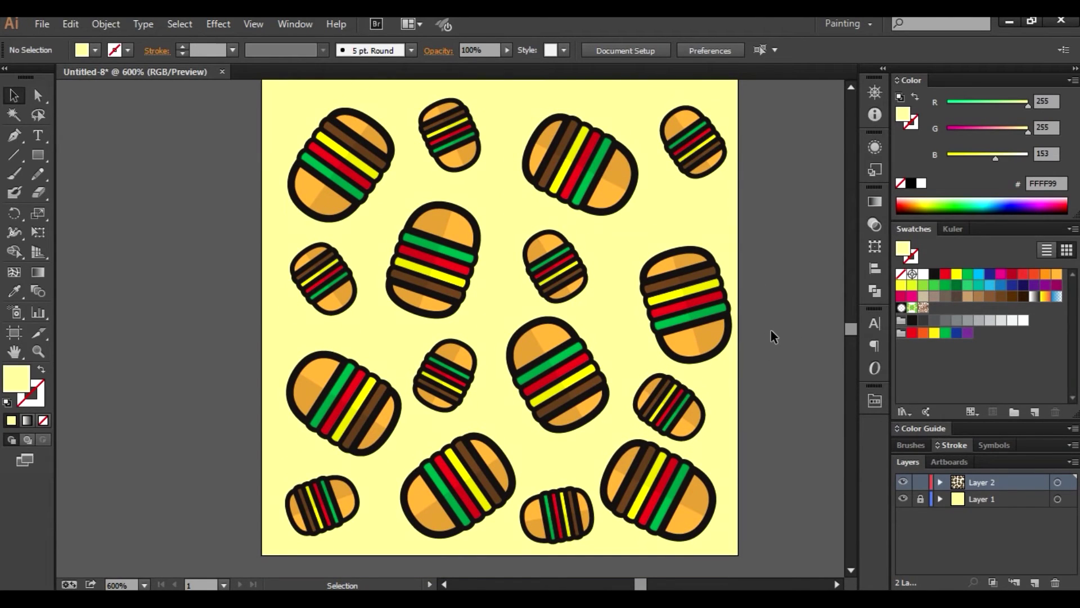
{"action": "left_click", "coordinate": [920, 499]}
- On Layer 1, draw a no-fill 100 px square covering the burger tile
{"action": "left_click", "coordinate": [979, 501]}
{"action": "left_click", "coordinate": [38, 155]}
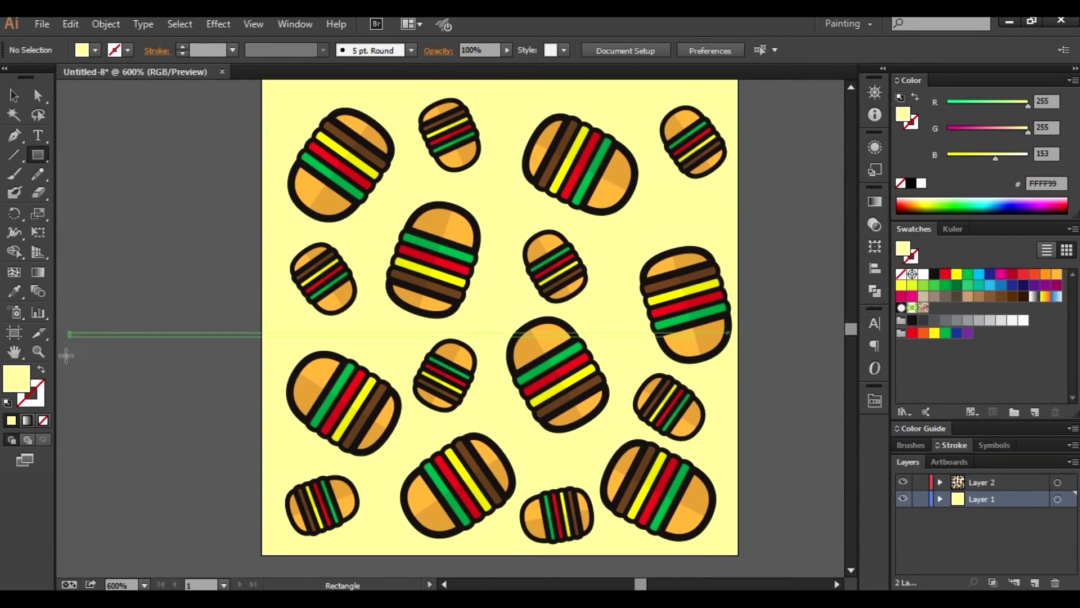
{"action": "left_click", "coordinate": [44, 421]}
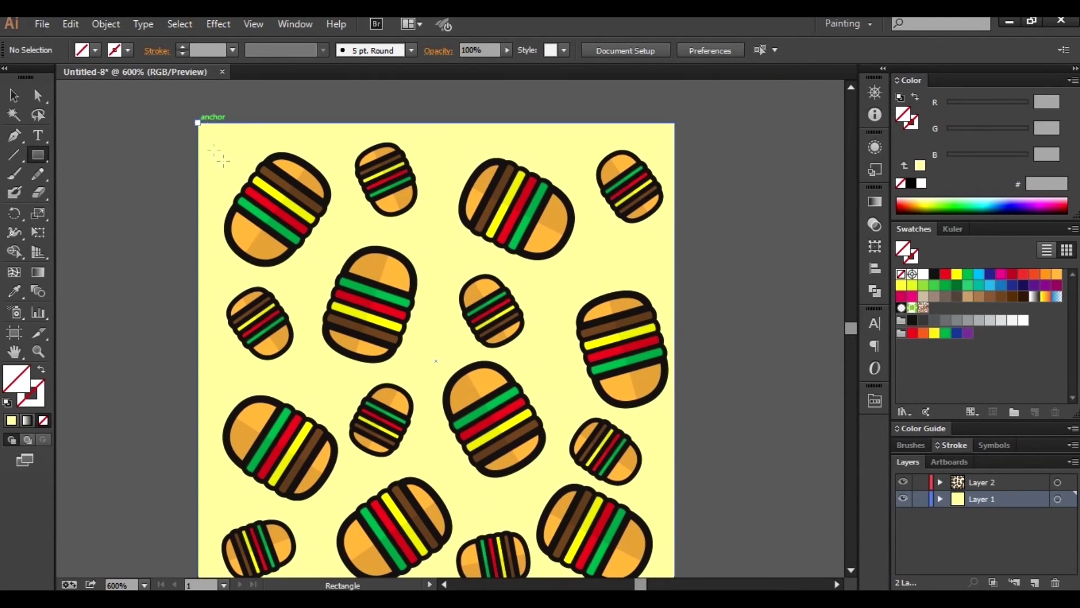
{"action": "left_click_drag", "start_coordinate": [338, 293], "coordinate": [394, 344]}
{"action": "key", "text": "ctrl+z"}
{"action": "left_click_drag", "start_coordinate": [198, 124], "coordinate": [675, 555]}
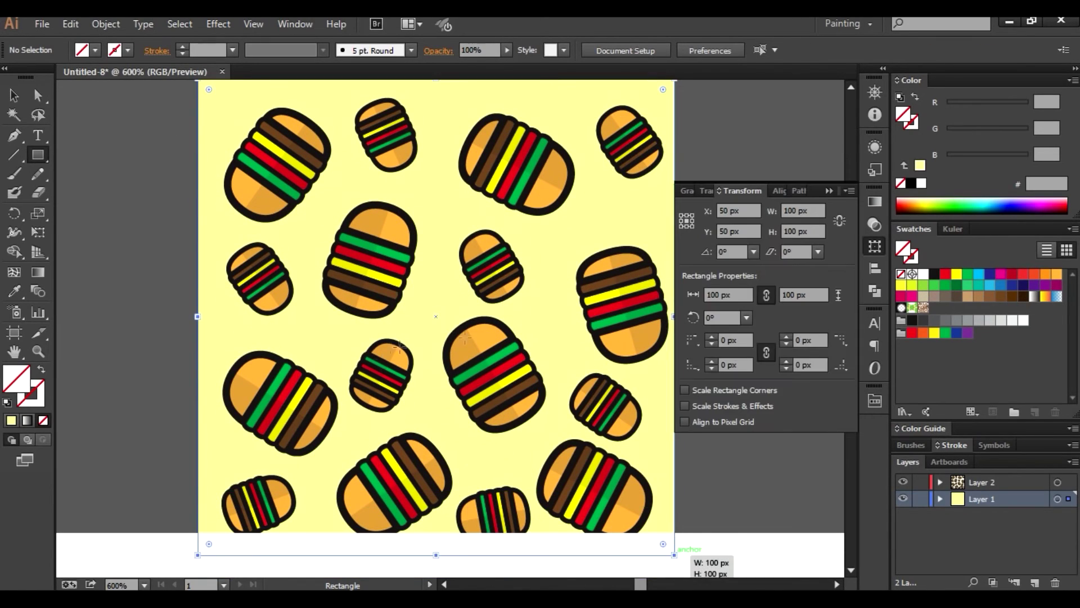
- Send the square behind all the burgers with Arrange > Send to Back
{"action": "key", "text": "v"}
{"action": "right_click", "coordinate": [238, 149]}
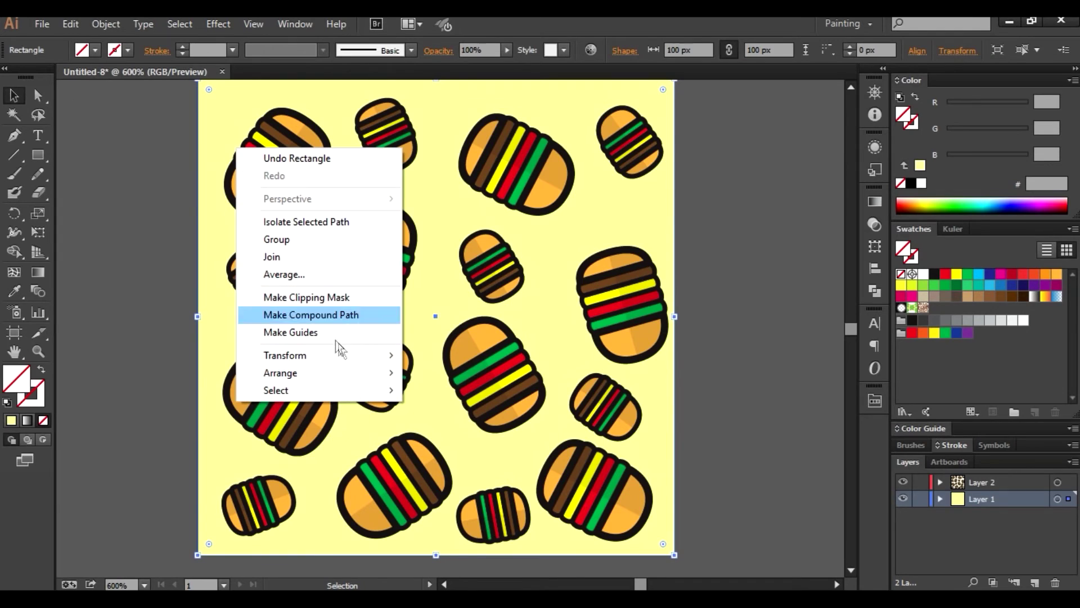
{"action": "mouse_move", "coordinate": [285, 355]}
{"action": "left_click", "coordinate": [164, 427]}
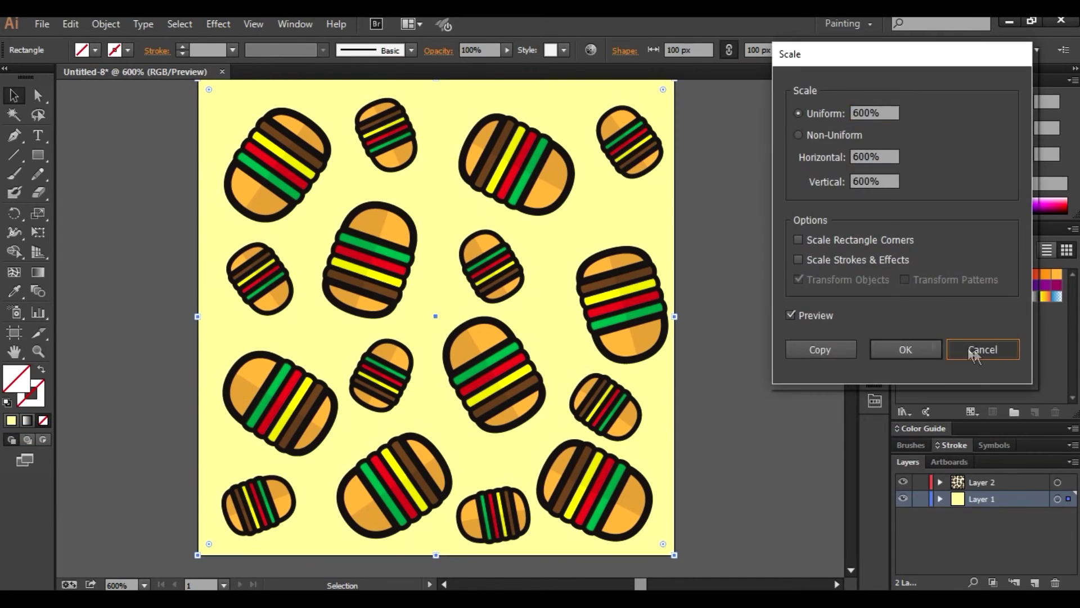
{"action": "left_click", "coordinate": [982, 349]}
{"action": "right_click", "coordinate": [502, 194]}
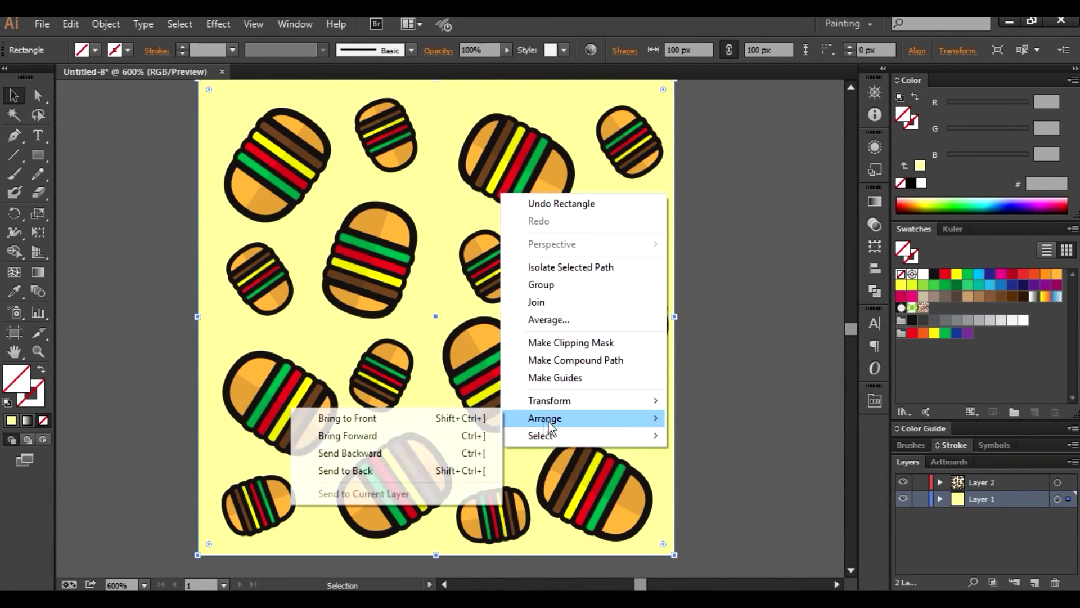
{"action": "left_click", "coordinate": [345, 471]}
- Select the square and all burgers and drag them into the Swatches panel as a pattern
{"action": "left_click", "coordinate": [120, 130]}
{"action": "left_click_drag", "start_coordinate": [137, 182], "coordinate": [137, 189]}
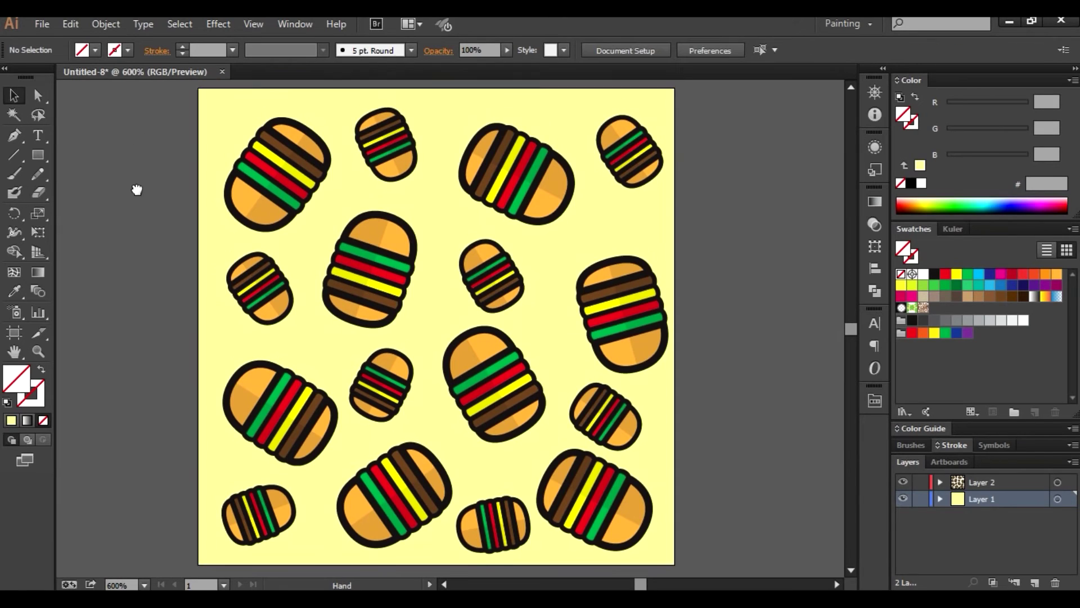
{"action": "left_click_drag", "start_coordinate": [149, 110], "coordinate": [726, 571]}
{"action": "left_click_drag", "start_coordinate": [538, 389], "coordinate": [936, 306]}
{"action": "left_click", "coordinate": [750, 344]}
{"action": "left_click_drag", "start_coordinate": [749, 344], "coordinate": [470, 332]}
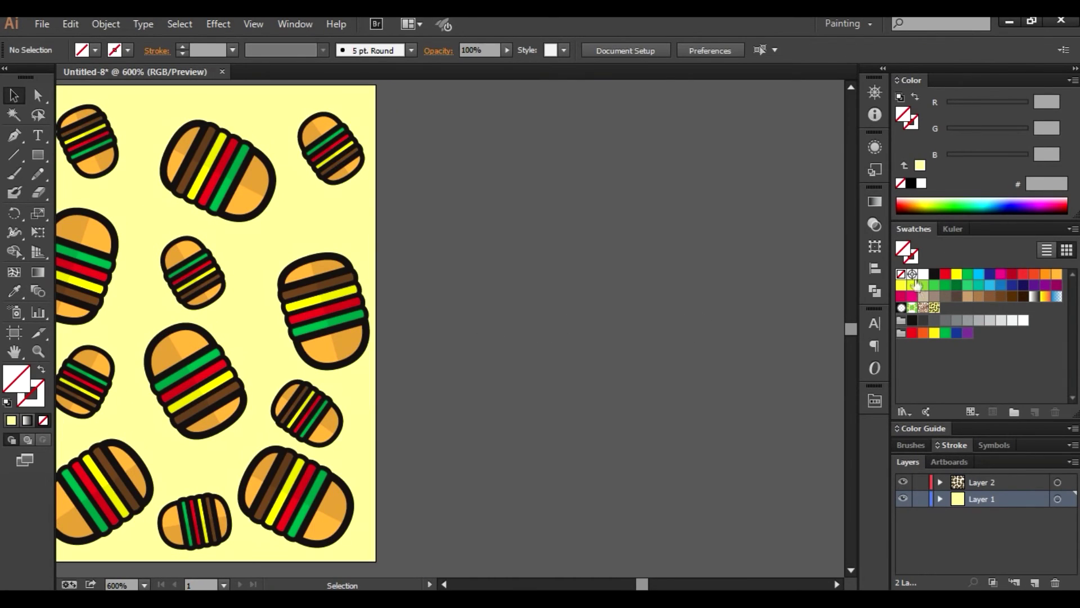
- Hide and reshow the Swatches panel from the Window menu
{"action": "left_click", "coordinate": [303, 22]}
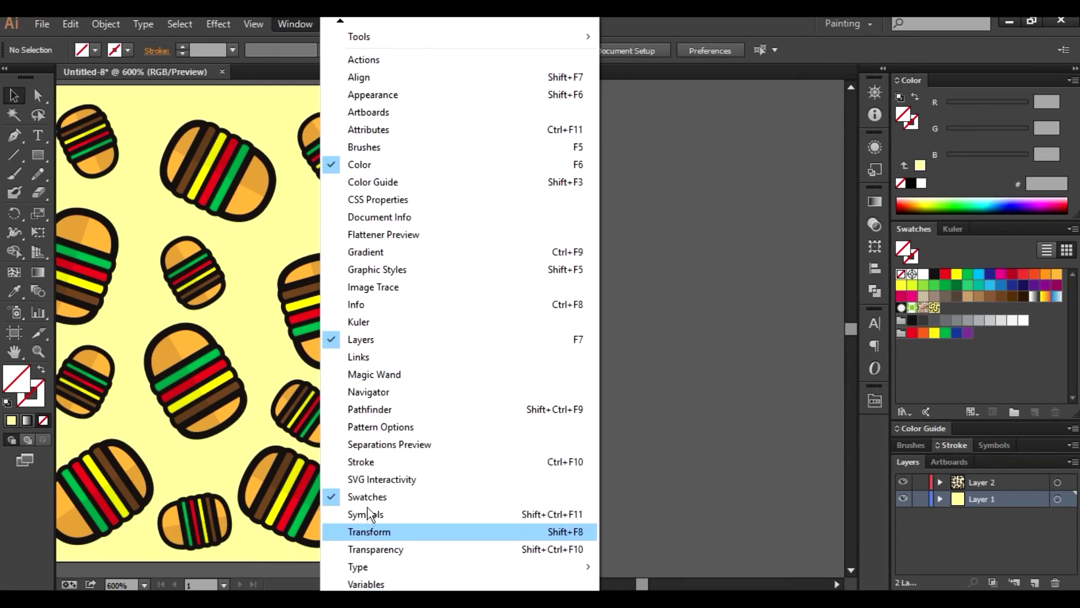
{"action": "left_click", "coordinate": [368, 498]}
{"action": "key", "text": "ctrl+a"}
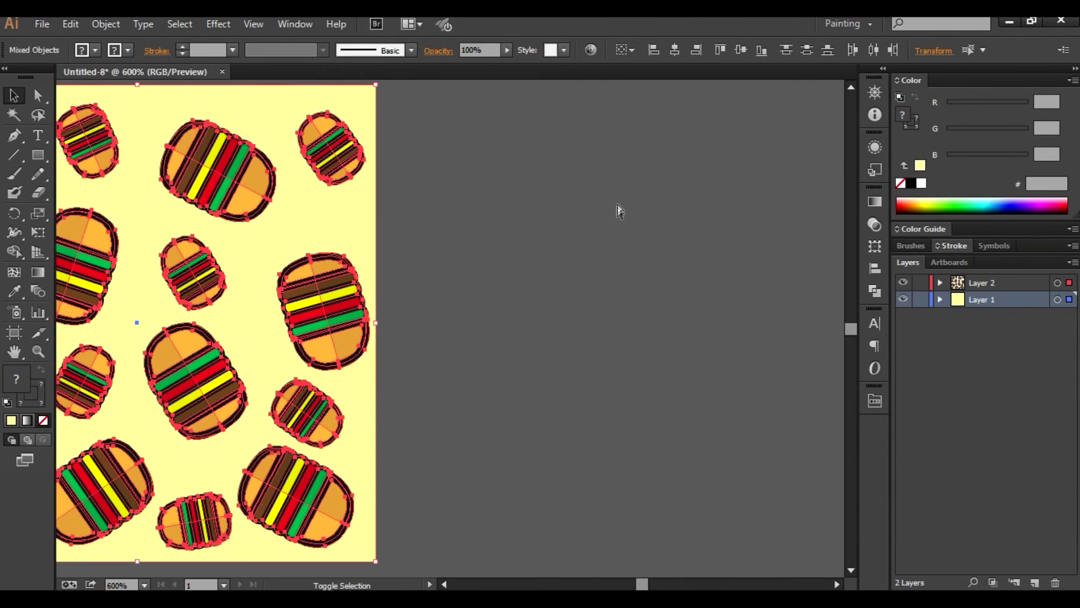
{"action": "left_click", "coordinate": [284, 24]}
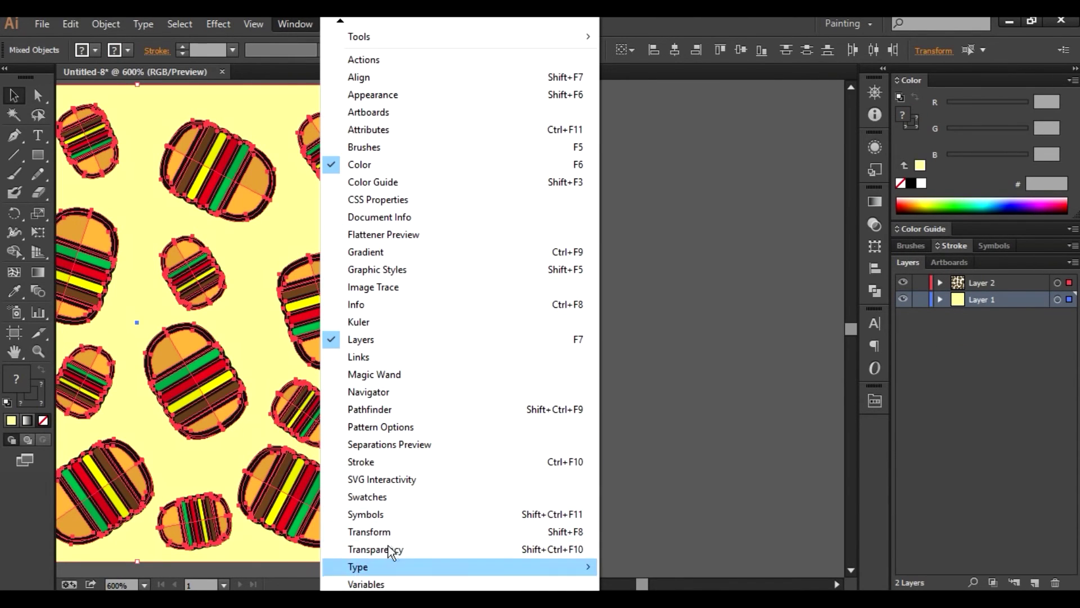
{"action": "left_click", "coordinate": [389, 497]}
{"action": "left_click", "coordinate": [686, 304]}
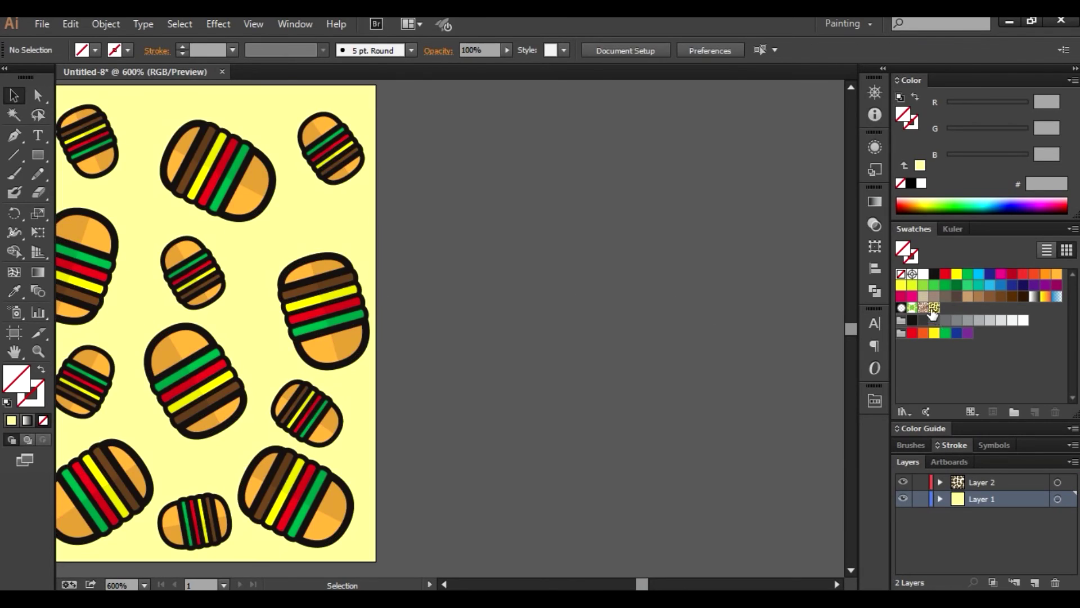
- Zoom out to 200% and draw a large rectangle filled with the burger pattern swatch
{"action": "scroll", "coordinate": [436, 295], "scroll_direction": "right", "scroll_amount": 5}
{"action": "key", "text": "ctrl+minus"}
{"action": "key", "text": "ctrl+minus"}
{"action": "key", "text": "ctrl+minus"}
{"action": "left_click_drag", "start_coordinate": [432, 294], "coordinate": [294, 356]}
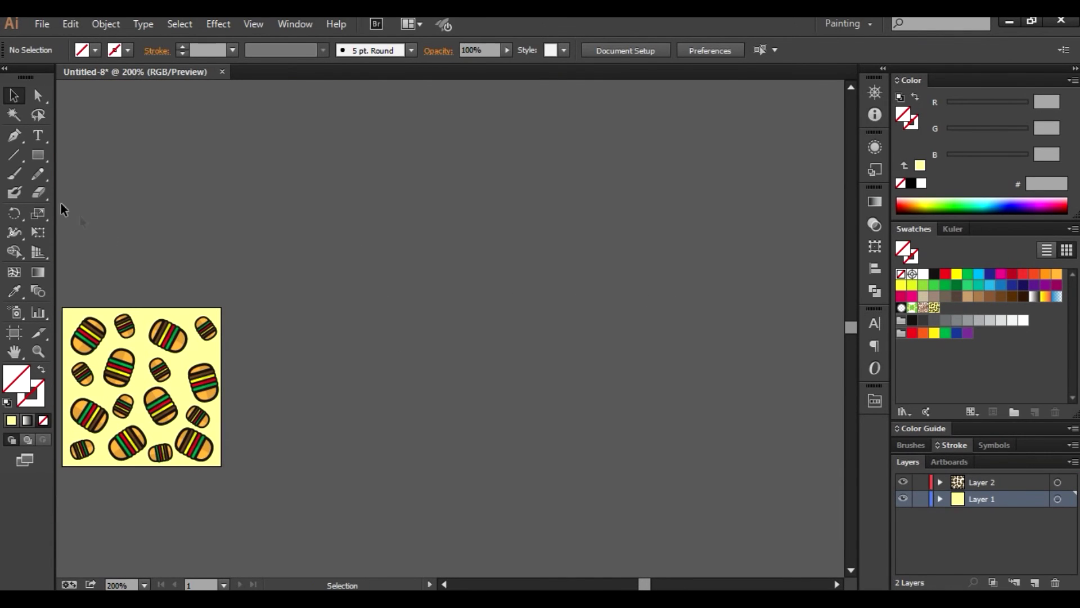
{"action": "left_click_drag", "start_coordinate": [266, 91], "coordinate": [813, 560]}
{"action": "key", "text": "shift+F8"}
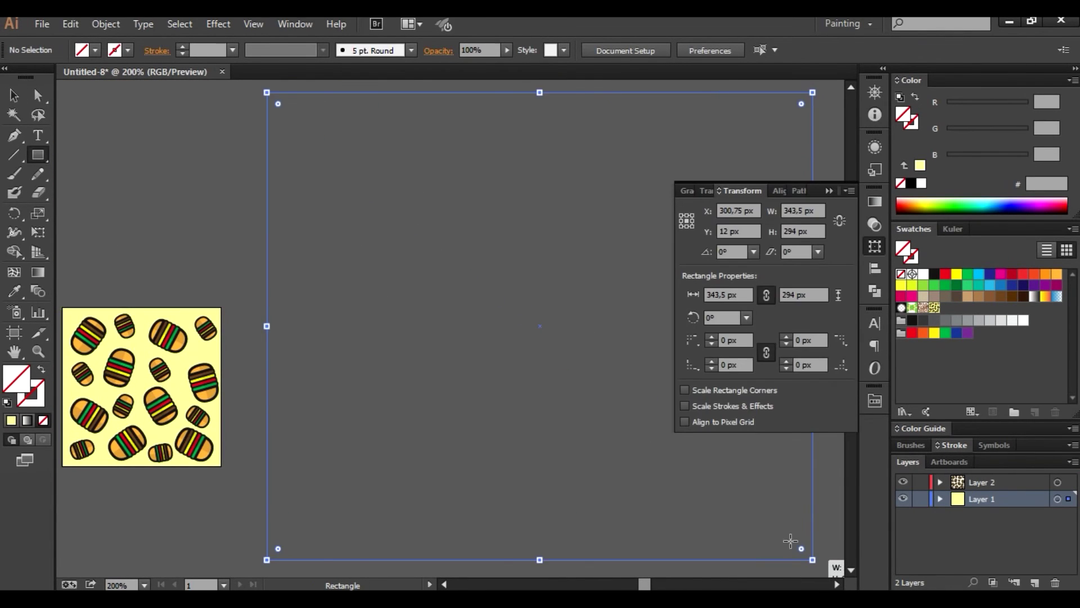
{"action": "left_click", "coordinate": [830, 190]}
{"action": "left_click", "coordinate": [934, 307]}
- Reselect the pattern-filled rectangle and bring up its transform options
{"action": "key", "text": "v"}
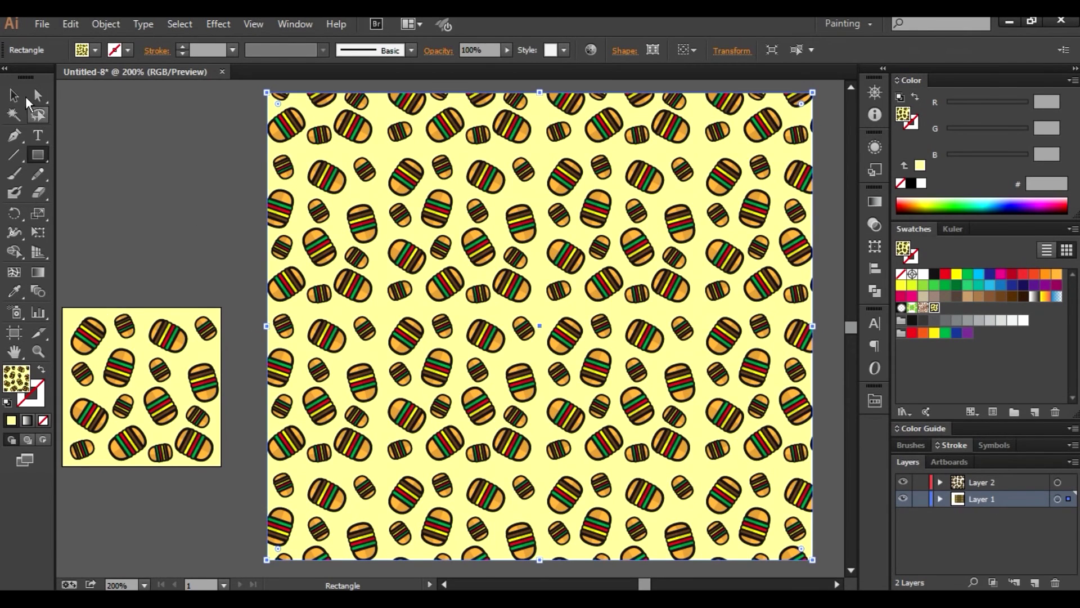
{"action": "left_click", "coordinate": [174, 123]}
{"action": "left_click", "coordinate": [303, 185]}
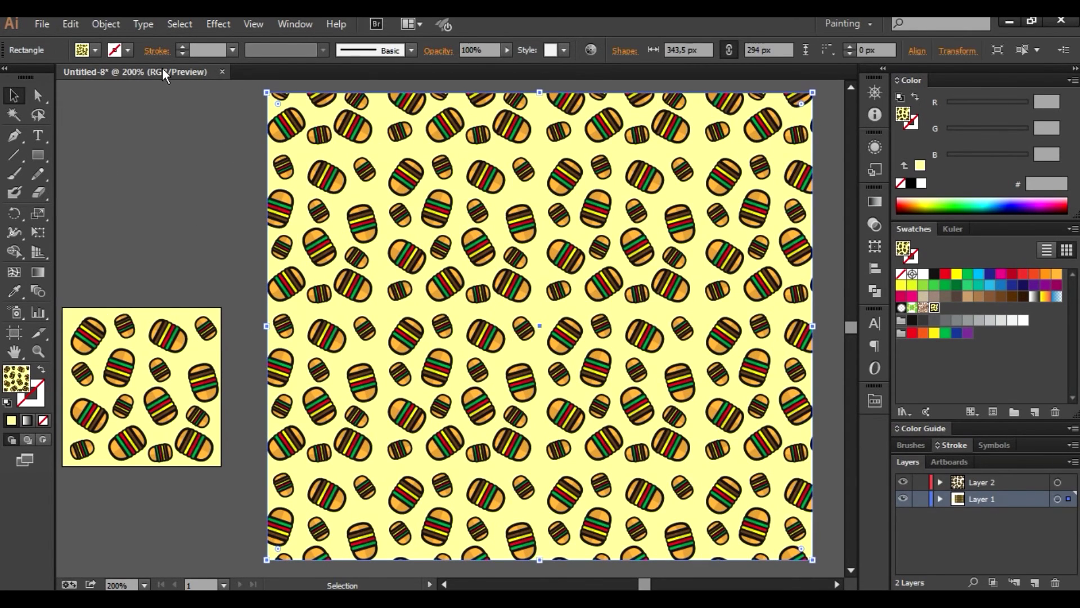
{"action": "left_click", "coordinate": [106, 24]}
{"action": "mouse_move", "coordinate": [135, 42]}
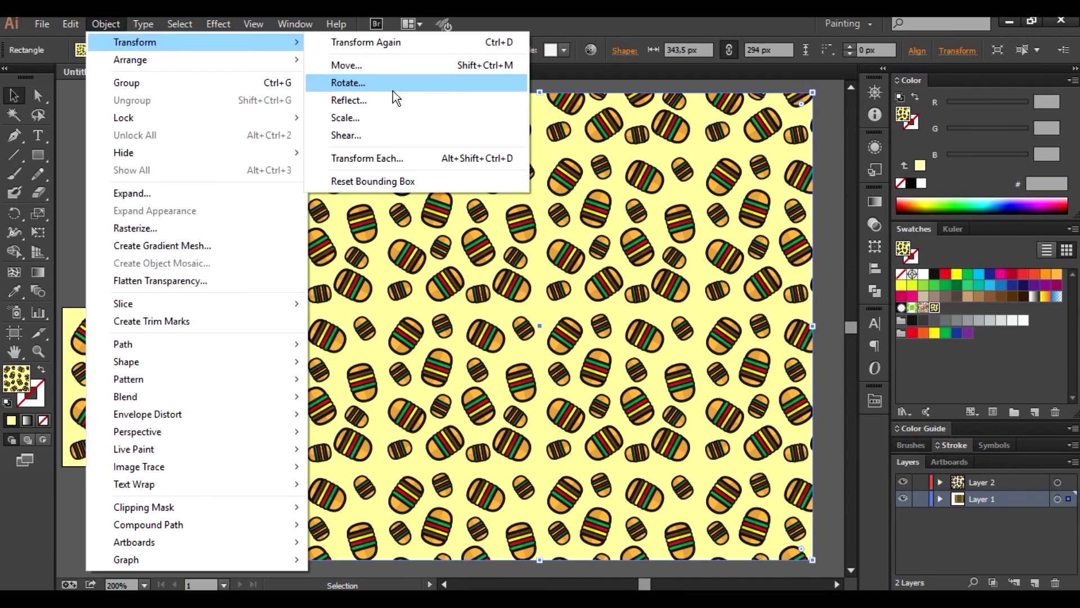
{"action": "left_click", "coordinate": [398, 118]}
{"action": "type", "text": "100"}
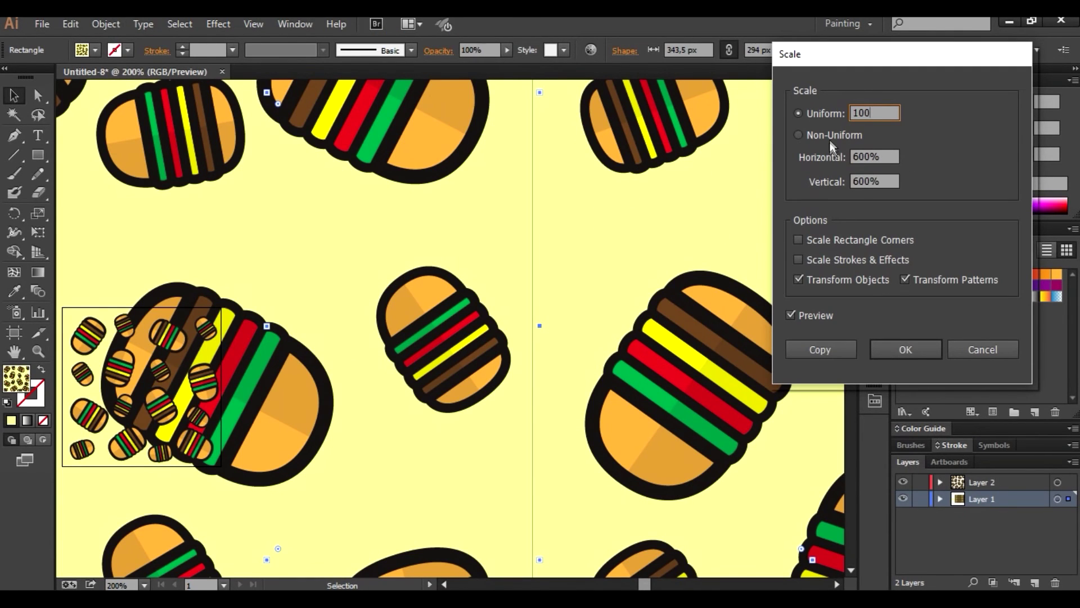
{"action": "key", "text": "Tab"}
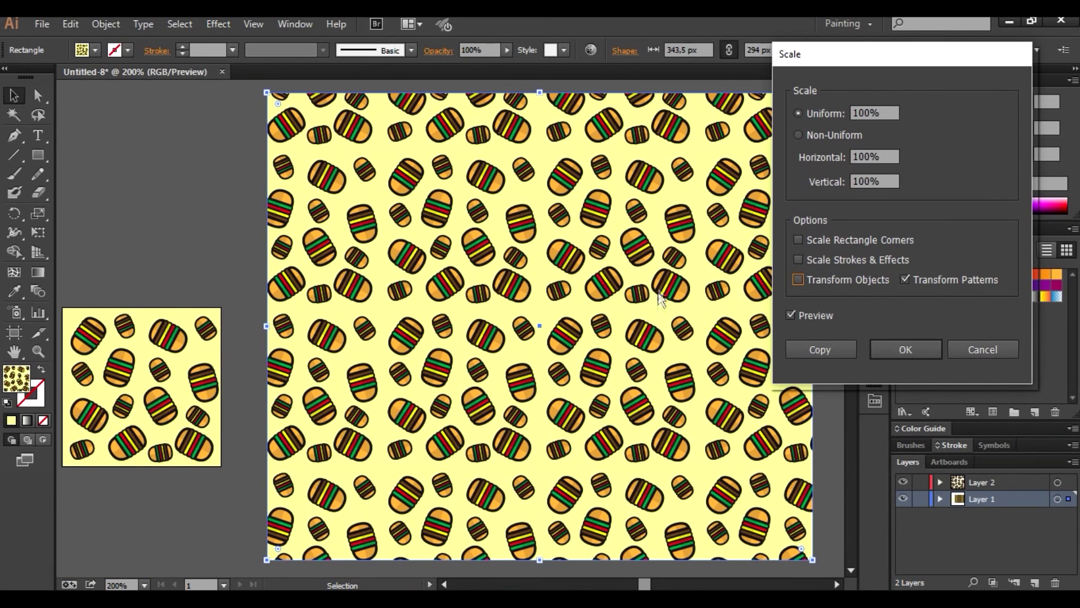
{"action": "double_click", "coordinate": [891, 113]}
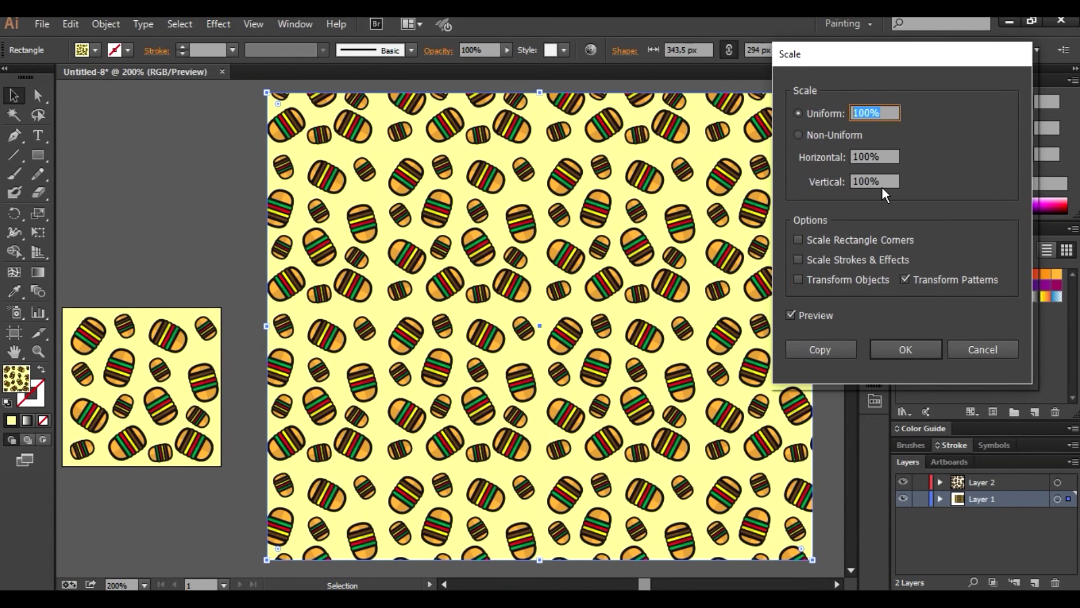
{"action": "type", "text": "20"}
{"action": "key", "text": "Tab"}
{"action": "key", "text": "Tab"}
{"action": "double_click", "coordinate": [882, 111]}
{"action": "key", "text": "Tab"}
{"action": "key", "text": "Tab"}
{"action": "left_click", "coordinate": [806, 113]}
{"action": "type", "text": "300"}
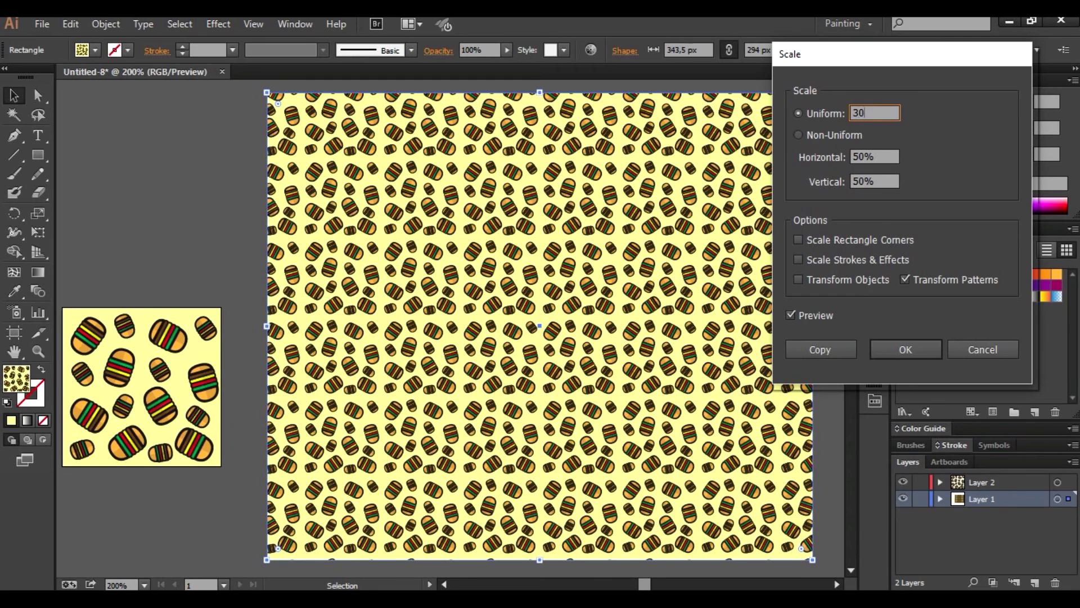
{"action": "left_click", "coordinate": [865, 163]}
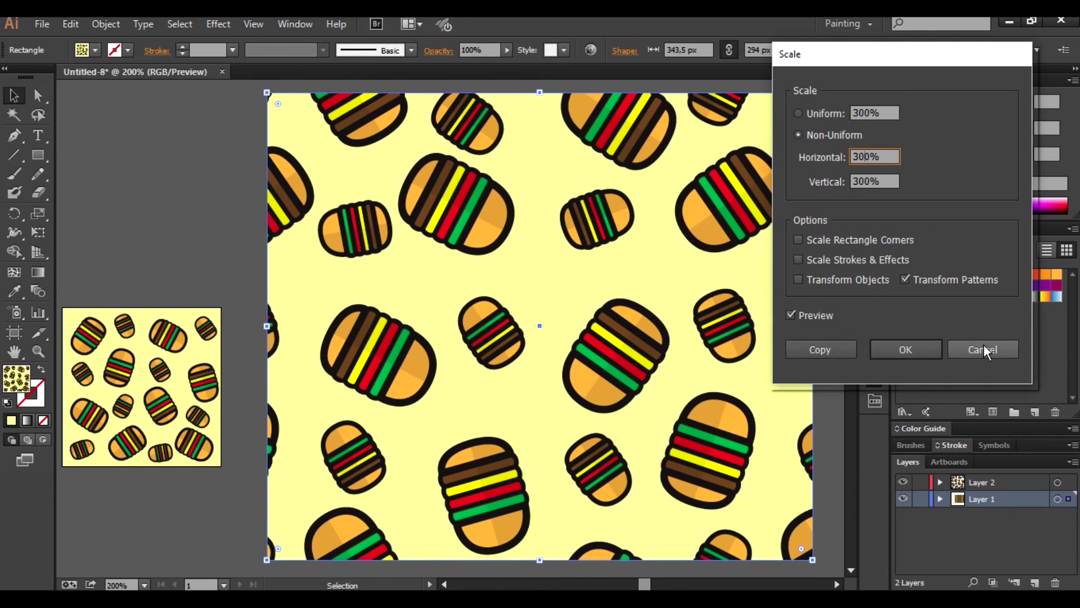
{"action": "left_click", "coordinate": [804, 114]}
{"action": "key", "text": "Return"}
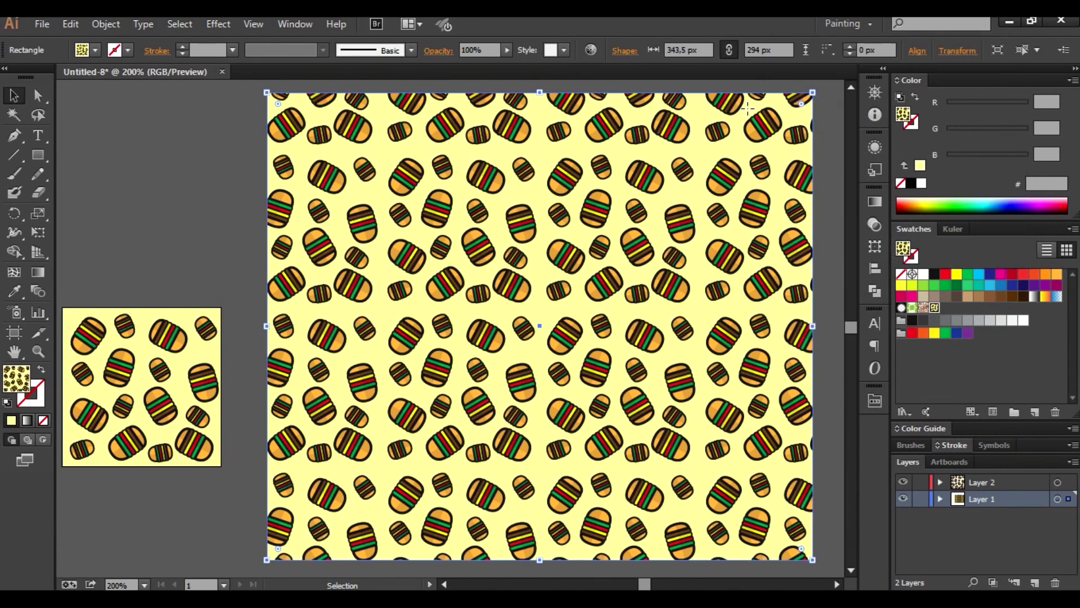